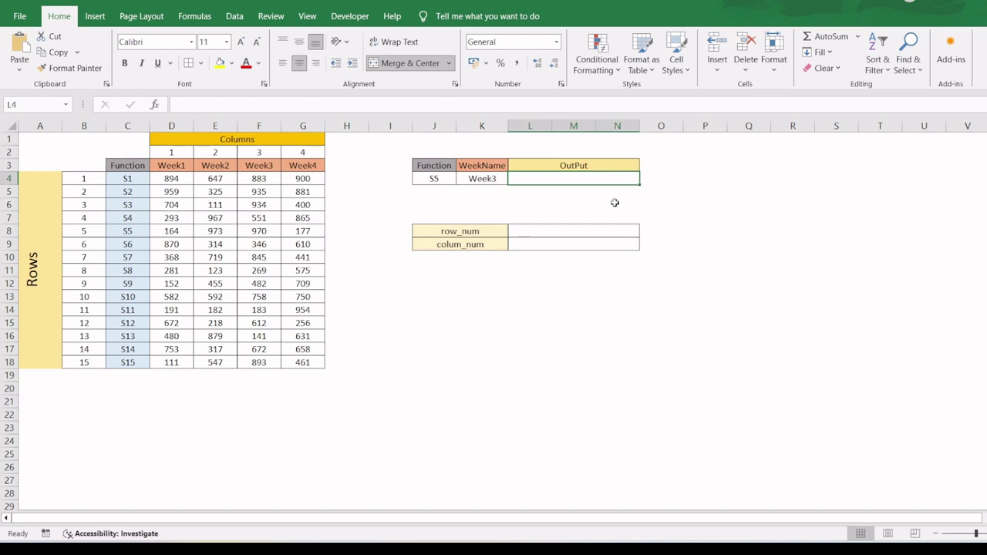
# - Enter the formula =INDEX(D4:G18,5,3) in the cell below the OutPut heading
pyautogui.write('=')
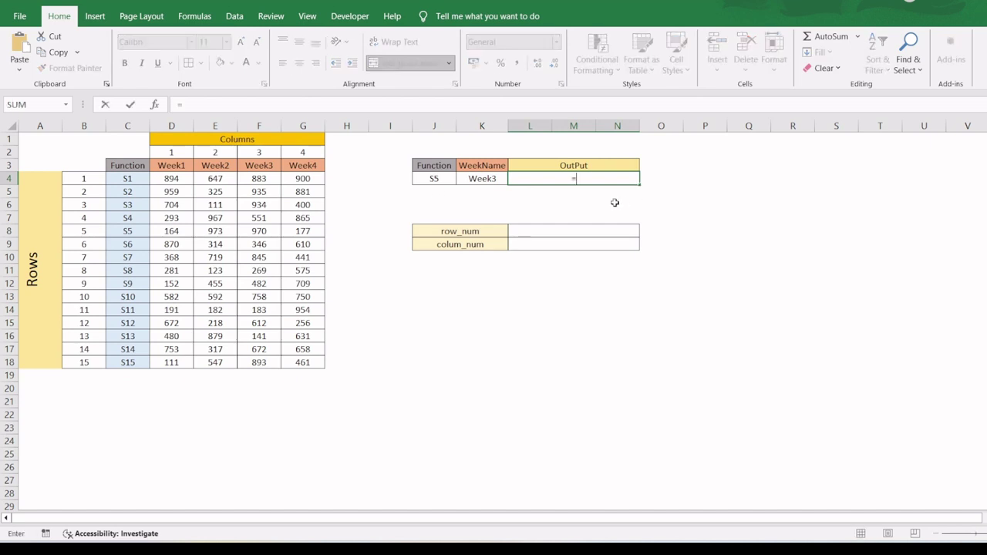
pyautogui.write('in')
pyautogui.press('Tab')
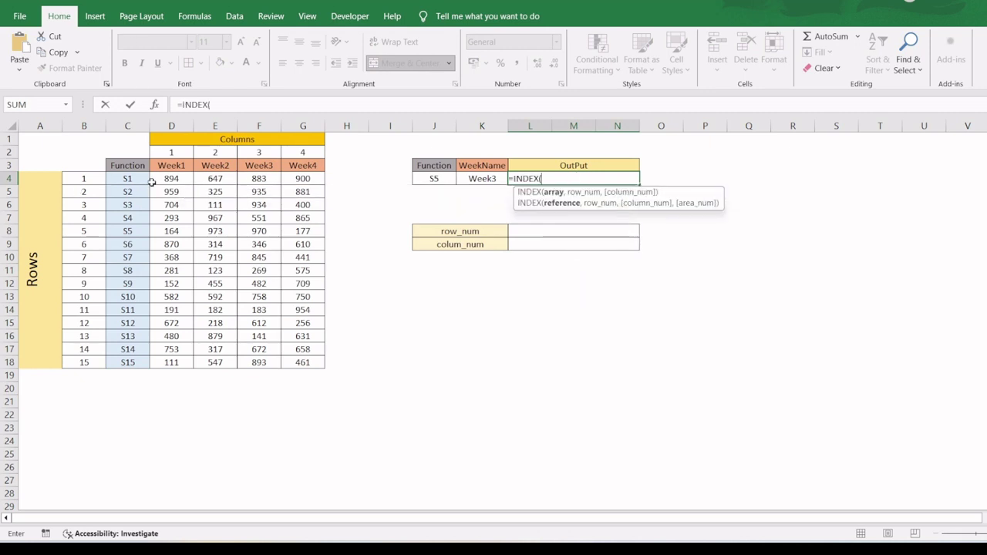
pyautogui.moveTo(172, 179); pyautogui.dragTo(306, 373)
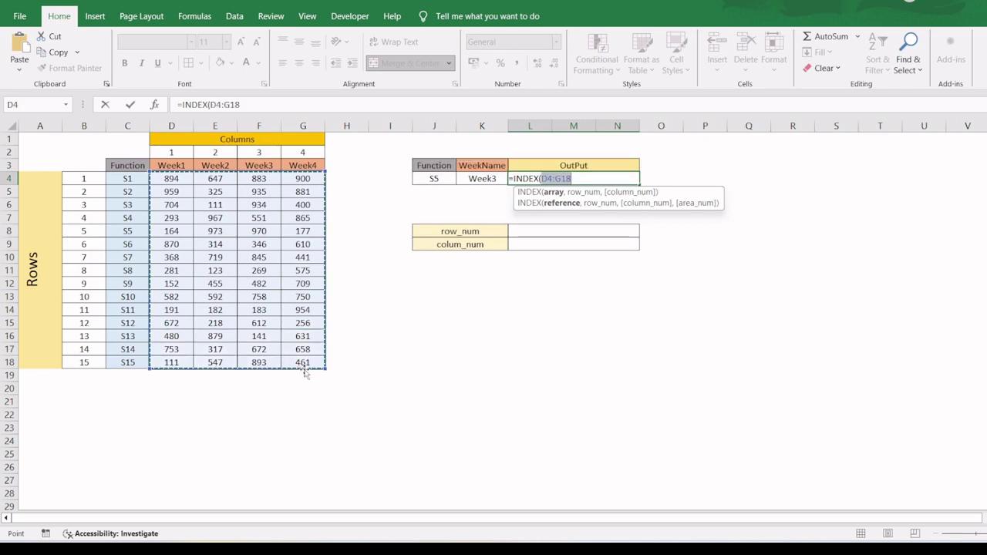
pyautogui.write(',')
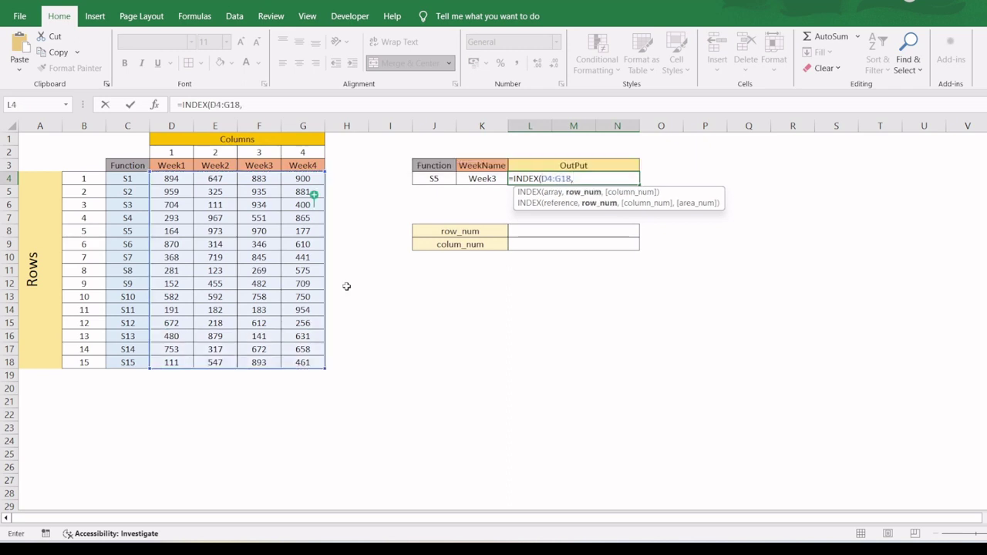
pyautogui.write('5,')
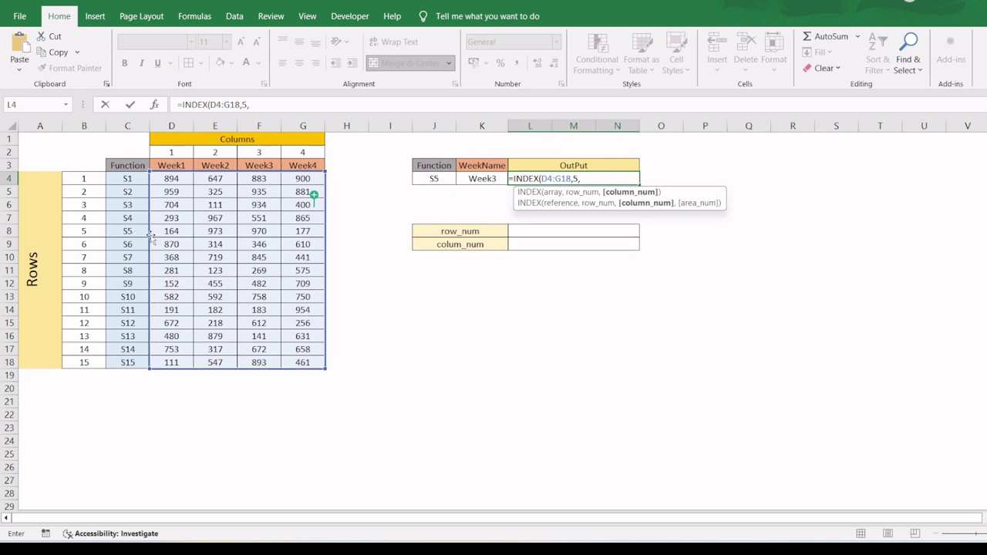
pyautogui.write('3)')
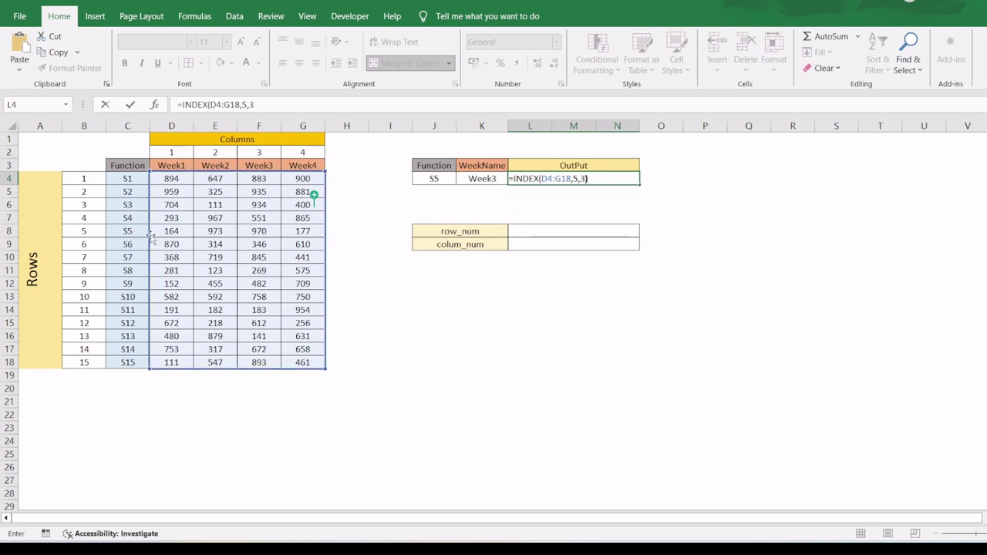
pyautogui.press('Return')
pyautogui.press('Up')
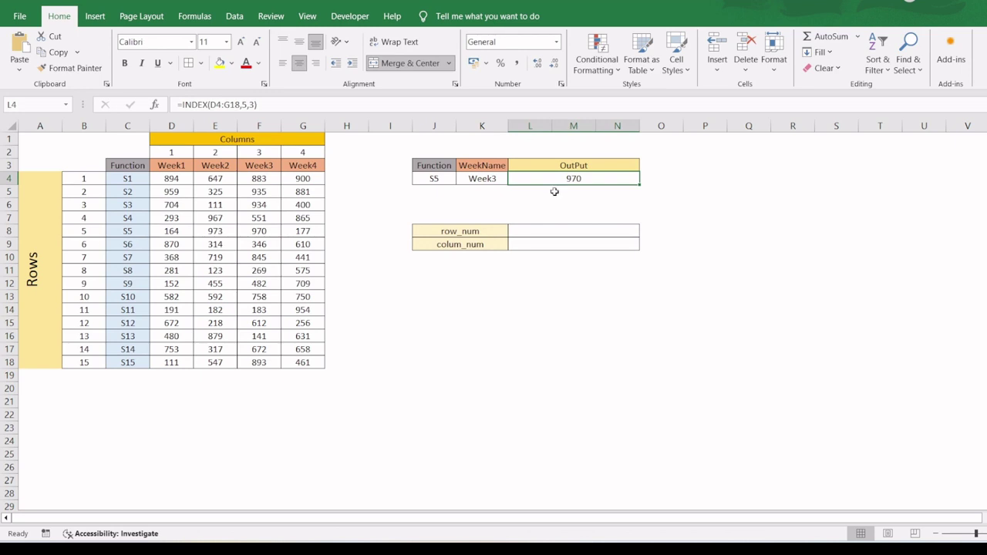
# - Change the lookup selections to Function S6 and WeekName Week2, and check the OutPut cell's formula
pyautogui.click(436, 178)
pyautogui.click(462, 179)
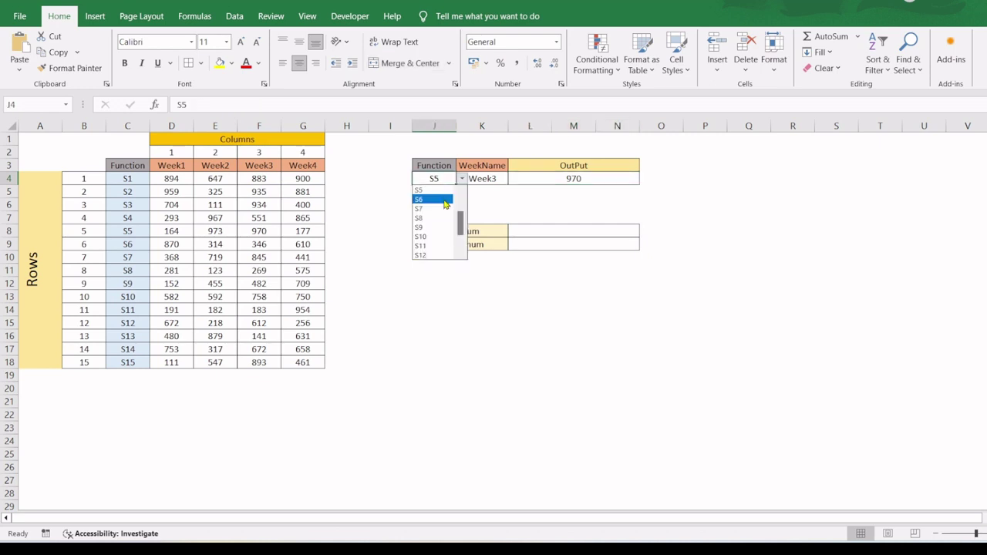
pyautogui.click(445, 199)
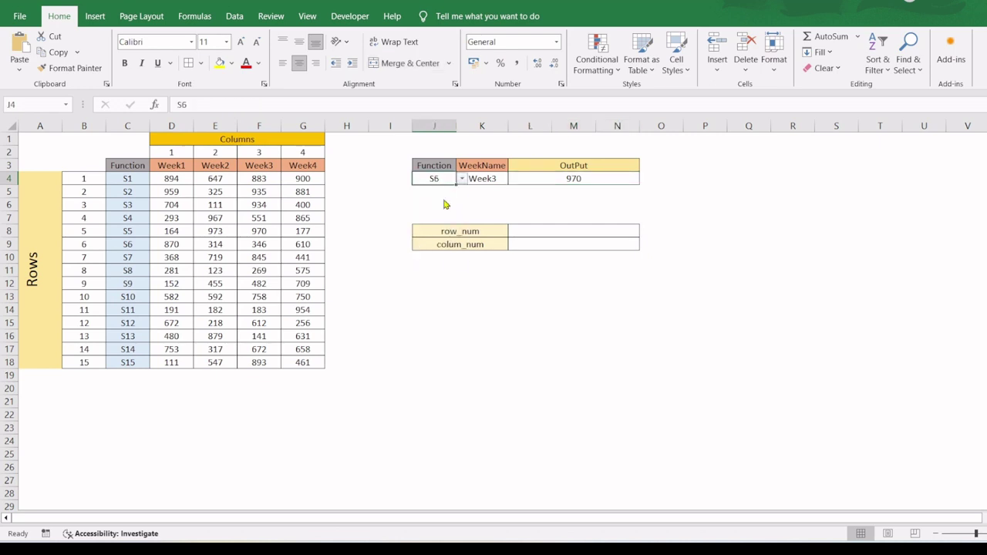
pyautogui.click(503, 182)
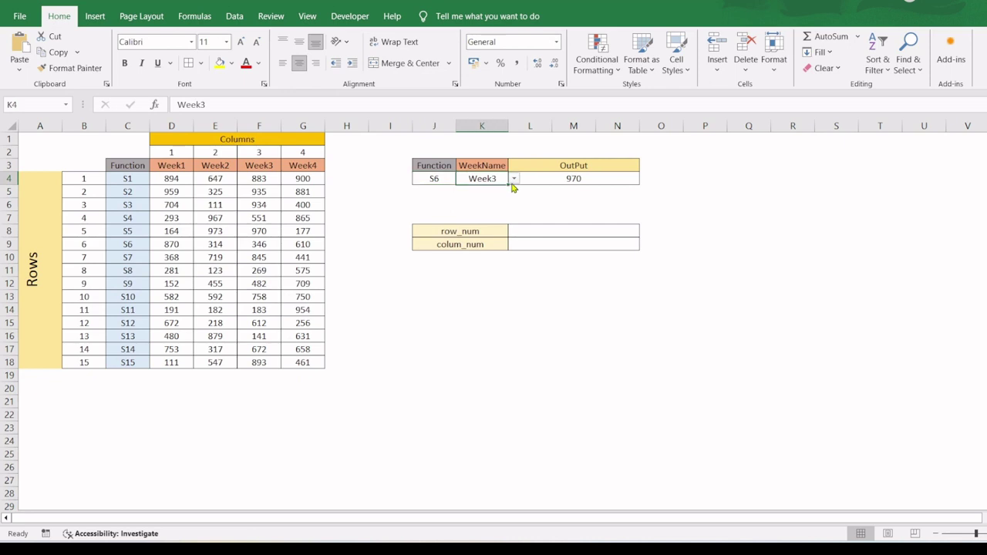
pyautogui.click(512, 179)
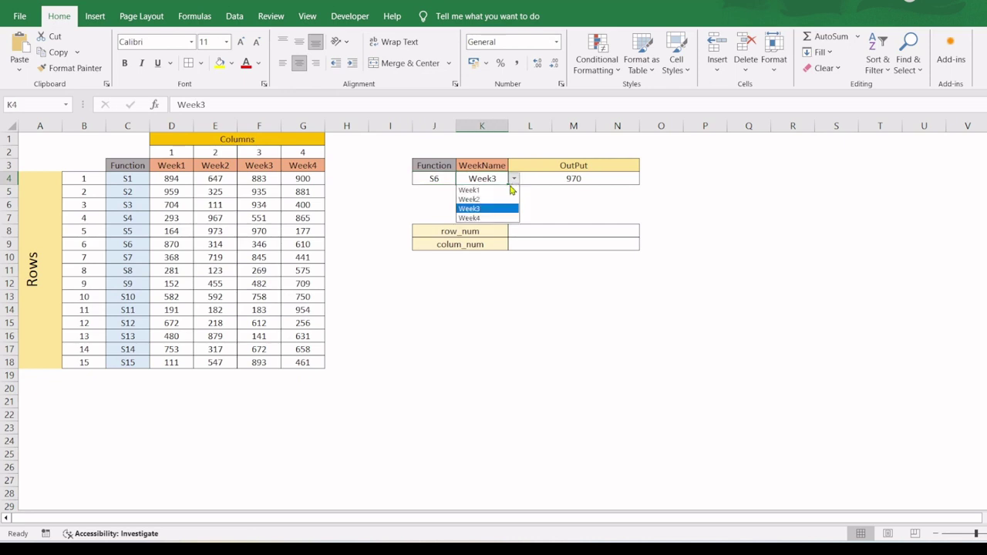
pyautogui.click(490, 199)
pyautogui.press('Right')
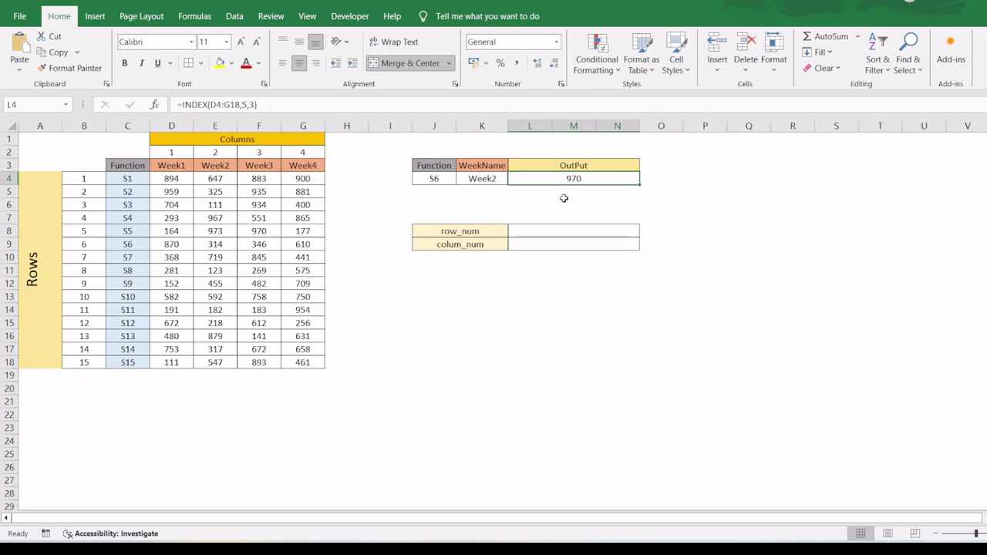
pyautogui.click(436, 180)
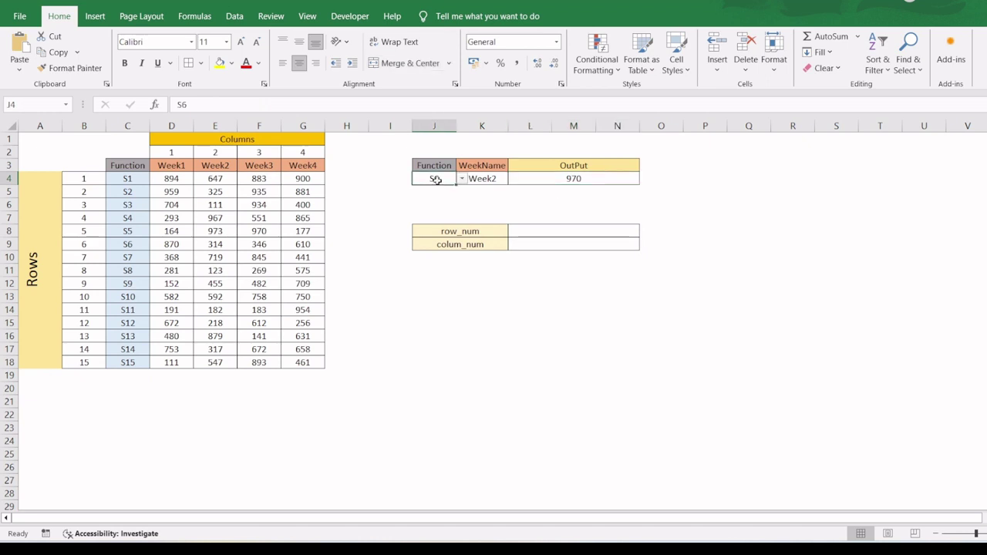
pyautogui.click(490, 180)
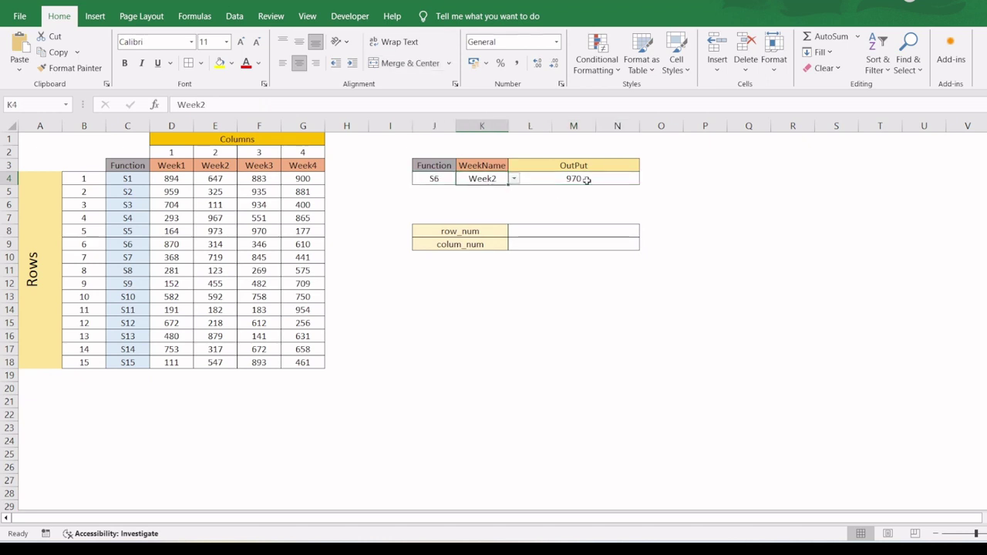
pyautogui.click(586, 179)
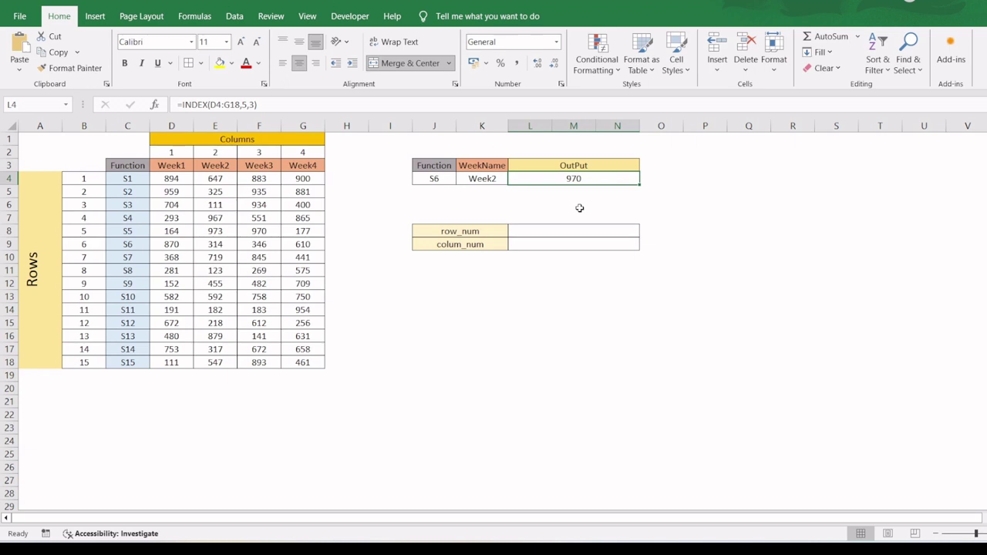
pyautogui.click(580, 231)
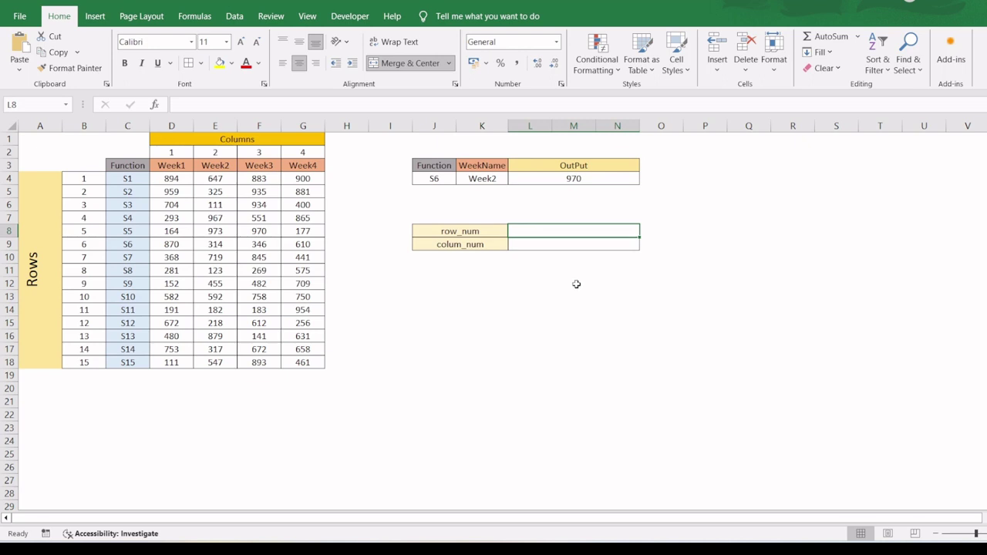
pyautogui.click(566, 246)
pyautogui.click(568, 227)
pyautogui.click(569, 242)
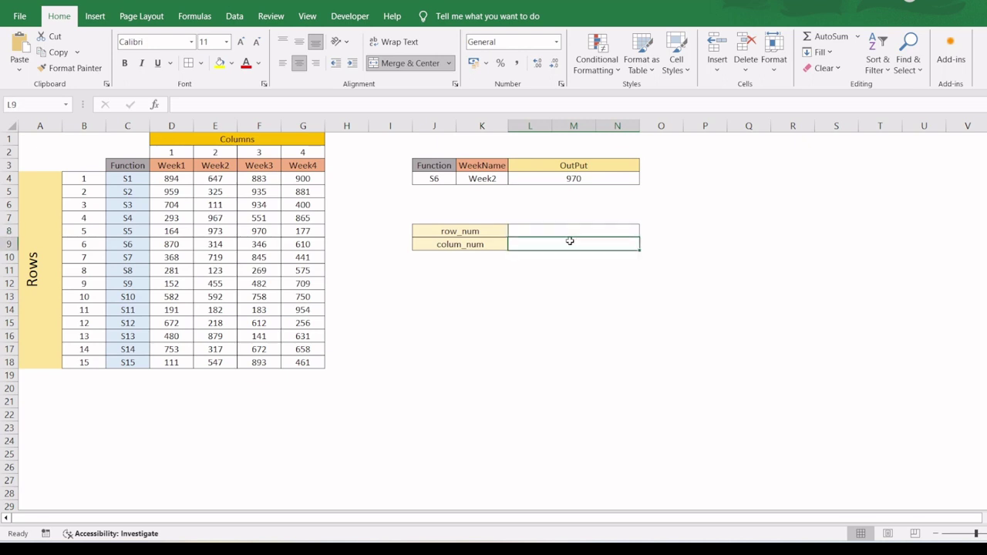
# - Enter a MATCH formula in the row_num cell that looks up J4 in C4:C18 with match type 0
pyautogui.click(572, 232)
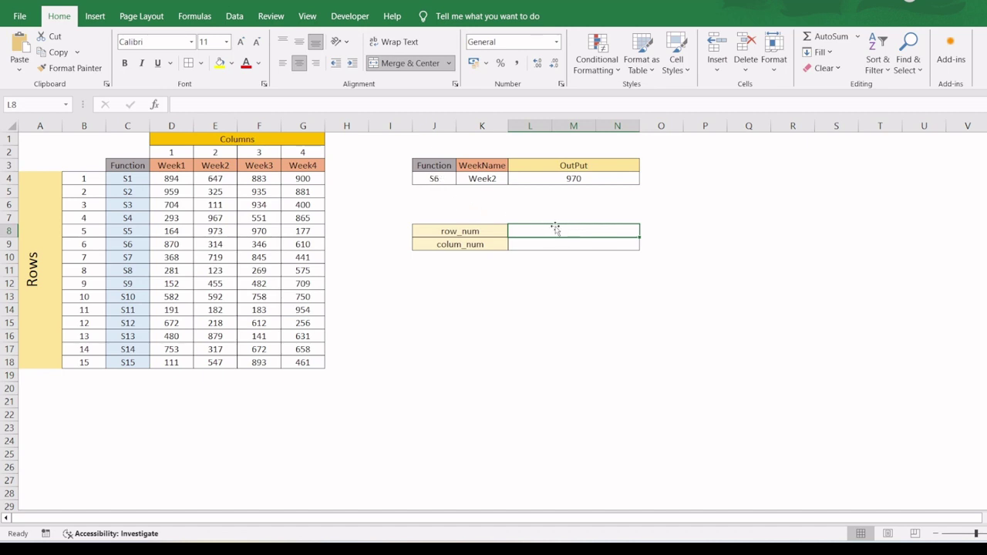
pyautogui.write('=mat')
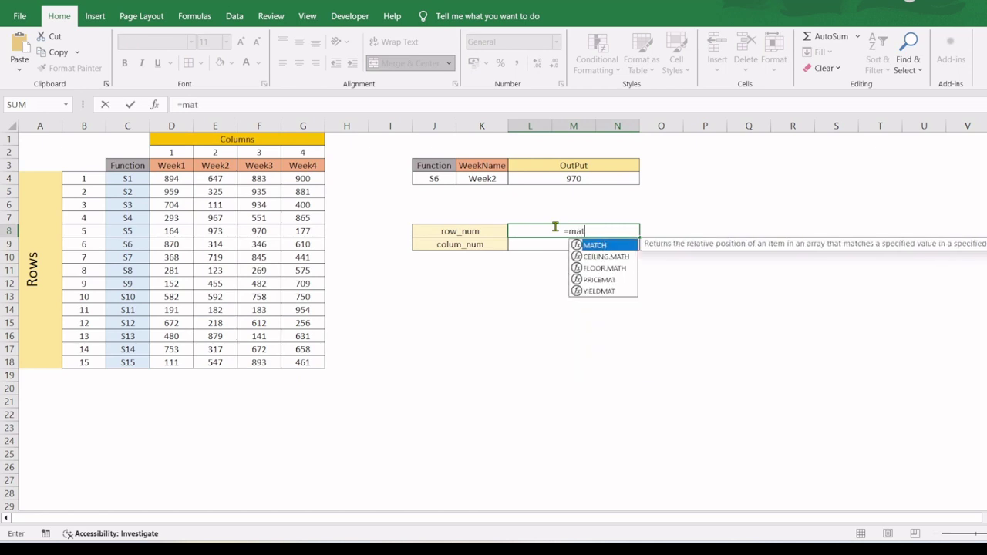
pyautogui.press('Tab')
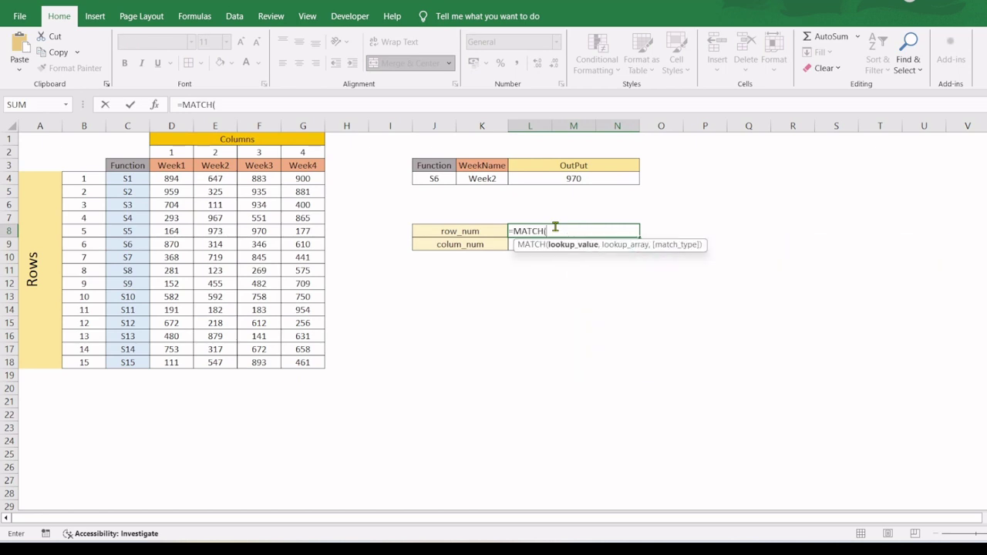
pyautogui.click(437, 179)
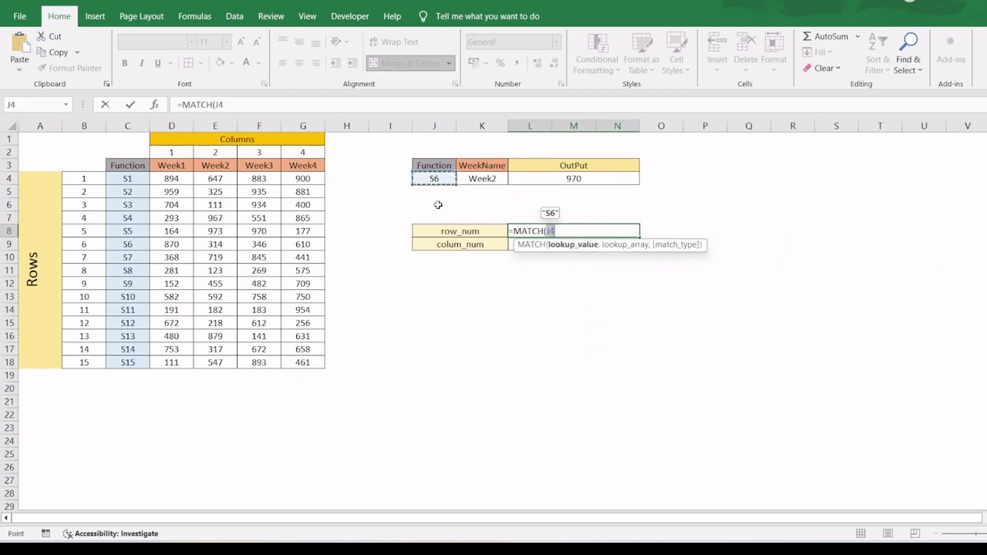
pyautogui.write(',')
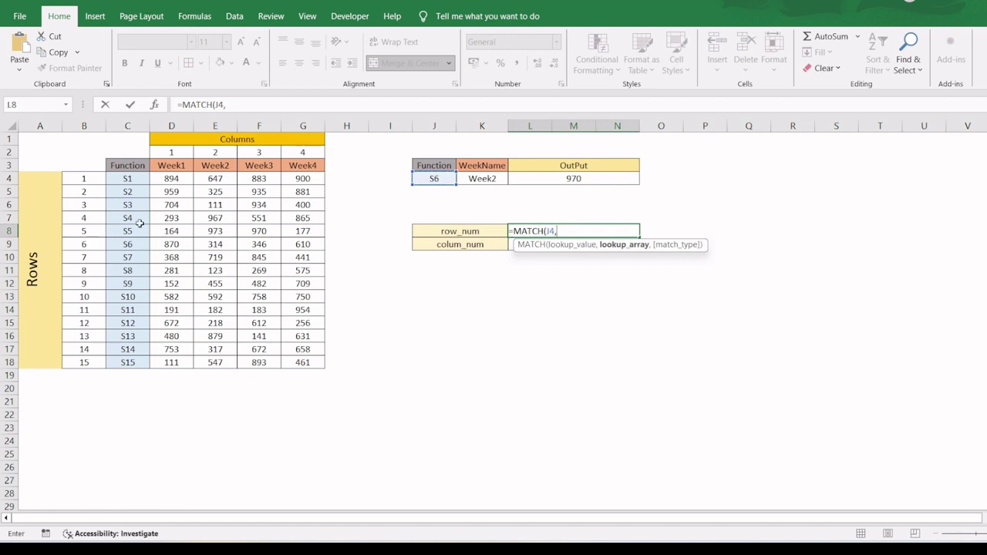
pyautogui.moveTo(128, 178); pyautogui.dragTo(112, 368)
pyautogui.write(',')
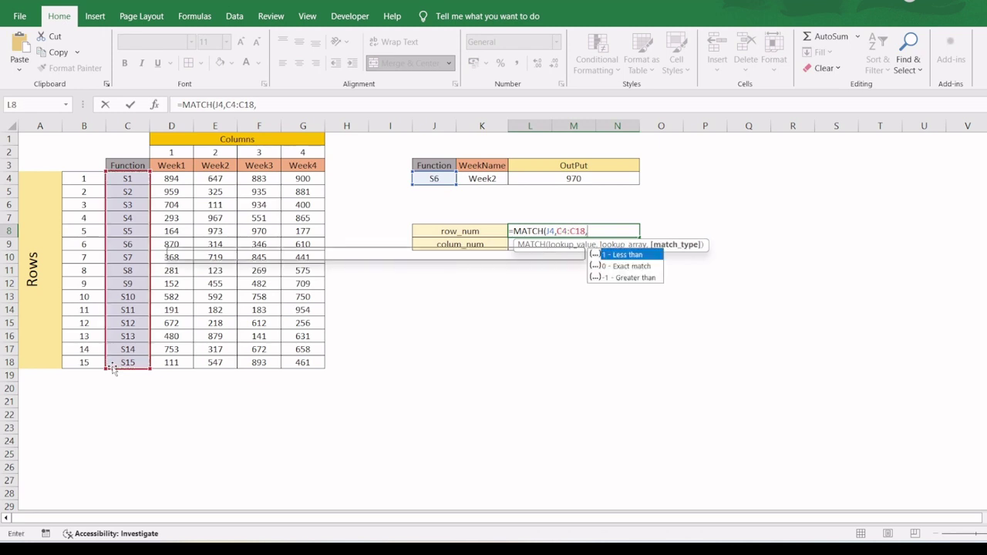
pyautogui.write('0')
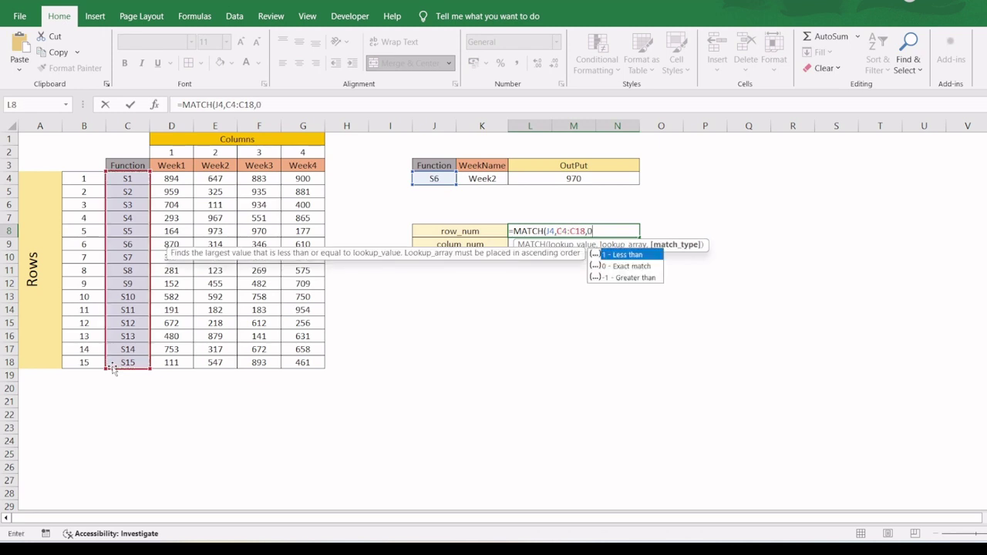
pyautogui.write('(')
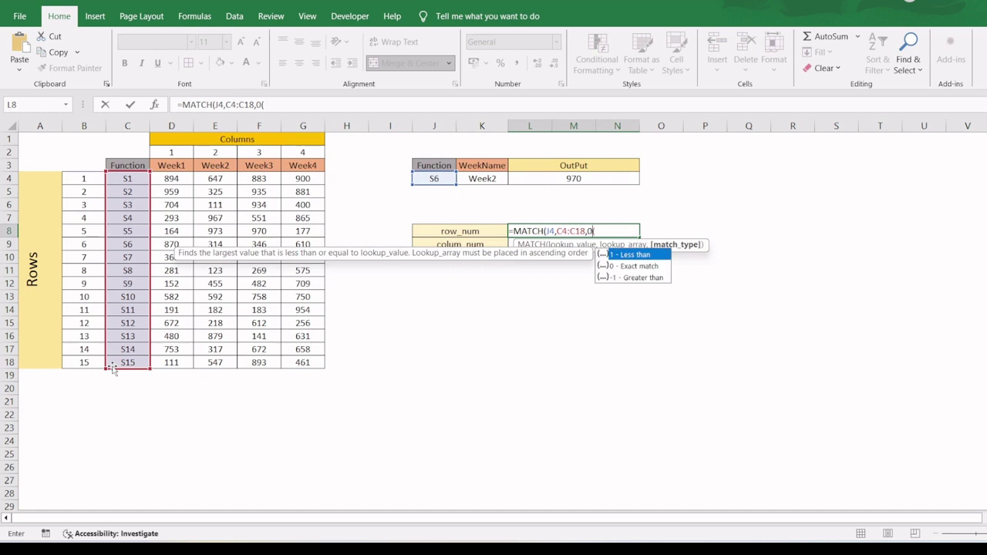
pyautogui.press('Return')
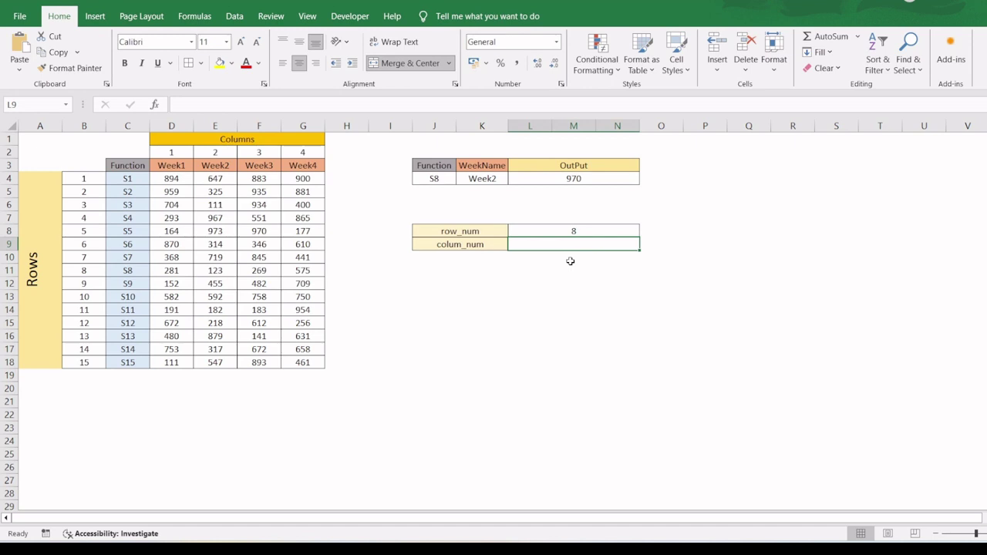
# - Enter the formula =MATCH(K4,D3:G3,0) in the colum_num cell
pyautogui.write('=m')
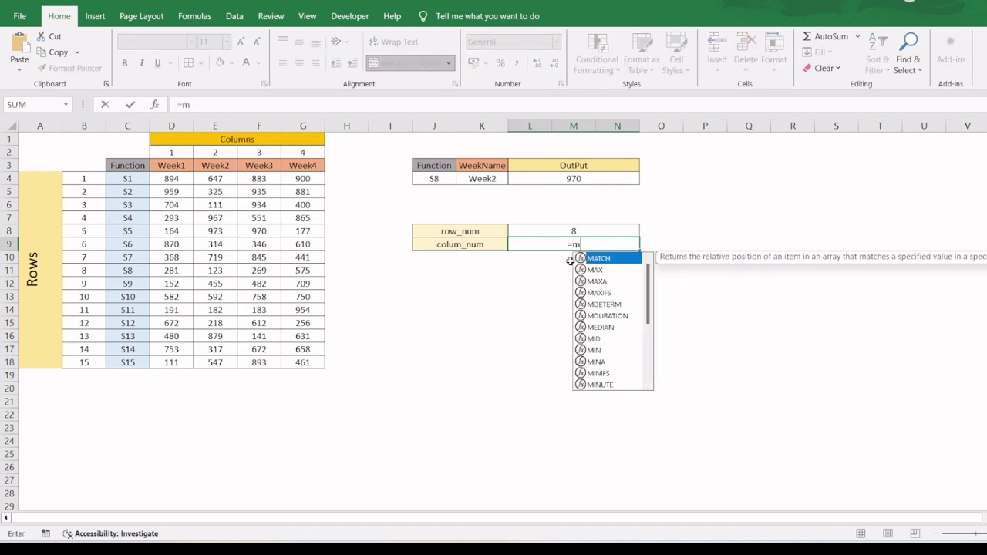
pyautogui.press('Tab')
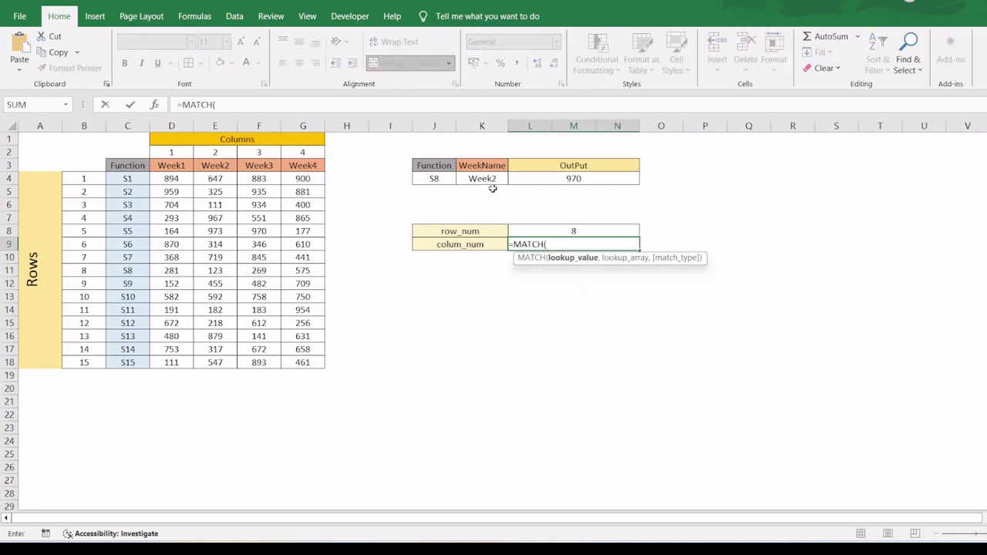
pyautogui.click(490, 178)
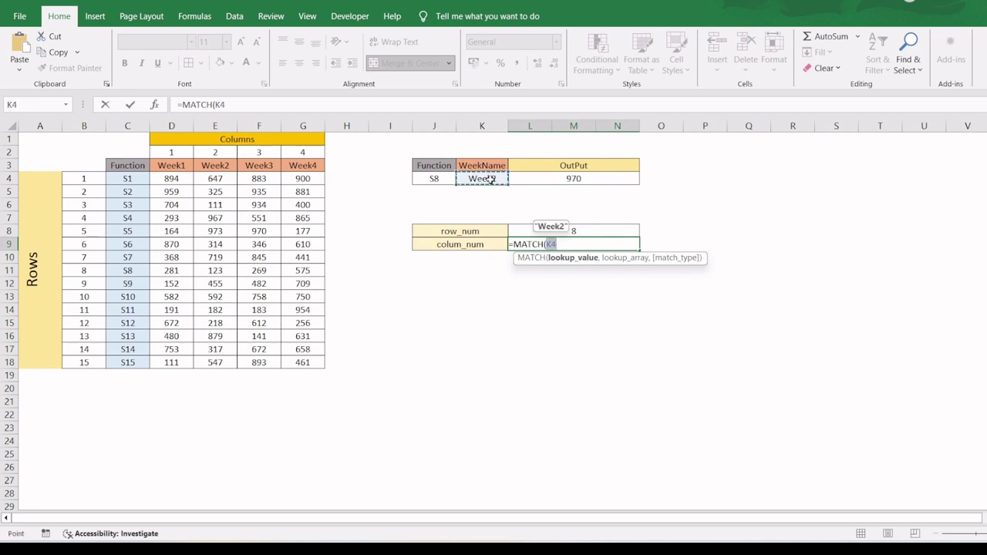
pyautogui.write(',')
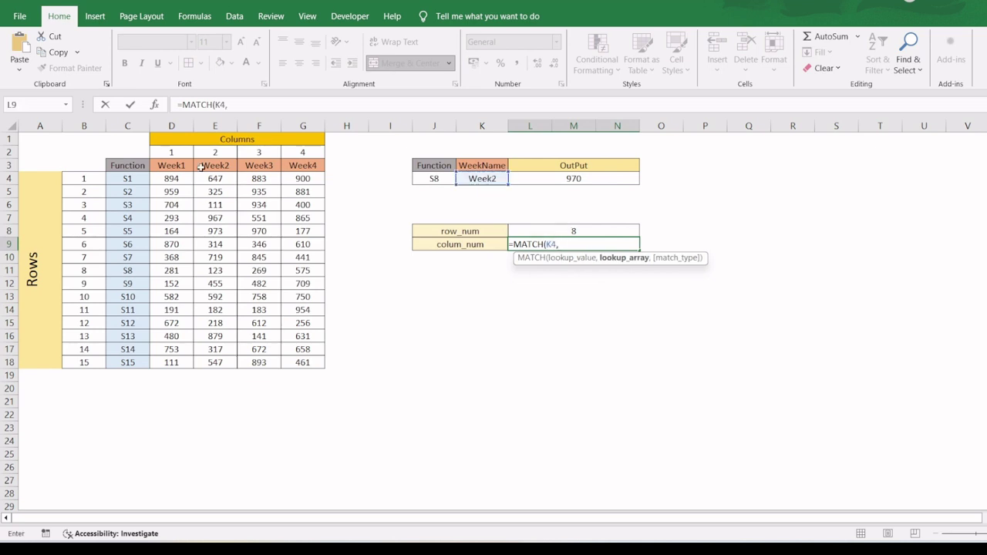
pyautogui.moveTo(176, 167); pyautogui.dragTo(290, 167)
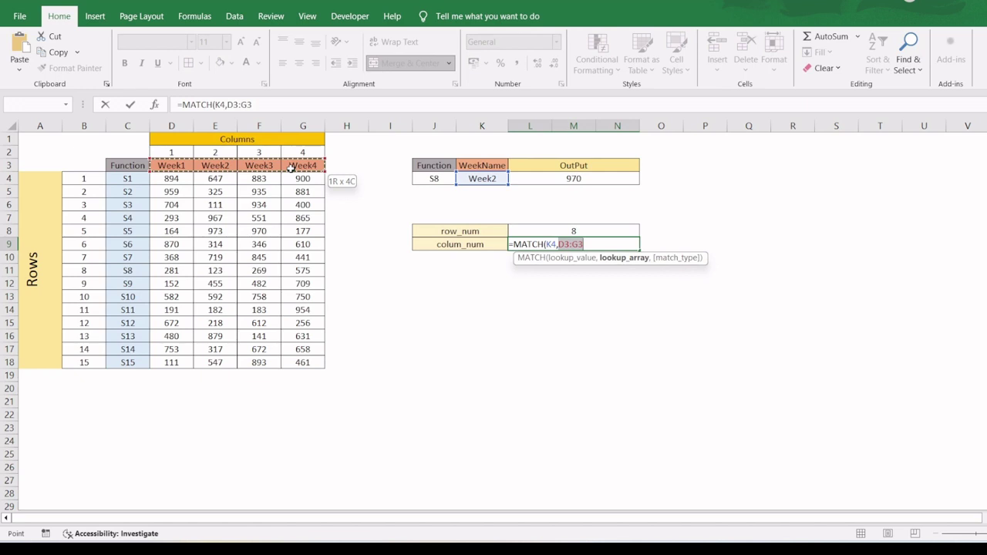
pyautogui.write(',')
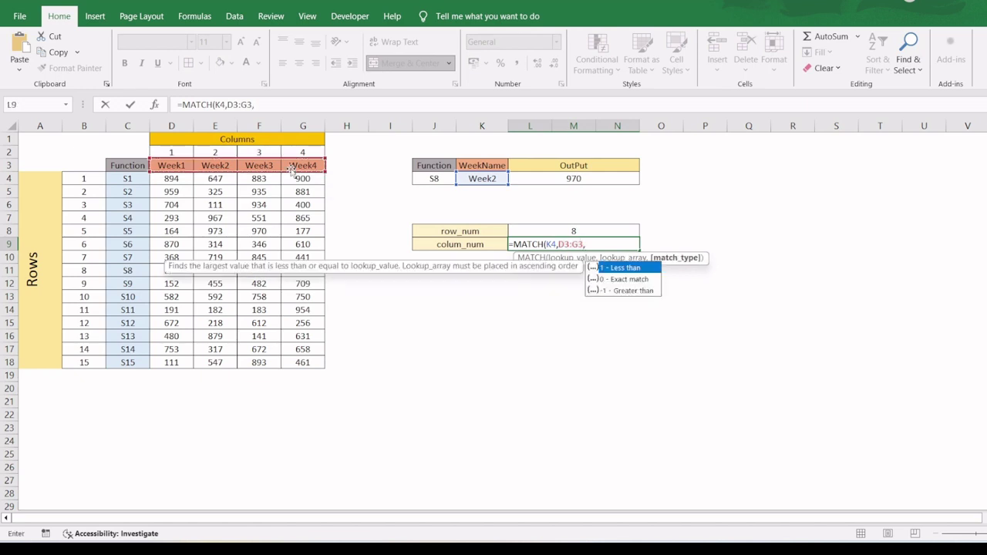
pyautogui.write('0)')
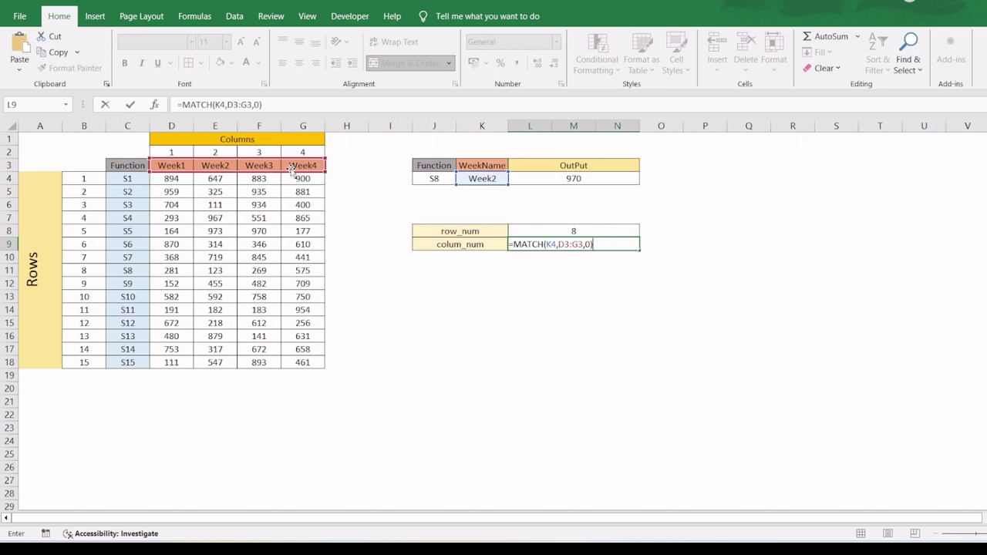
pyautogui.hotkey('ctrl', 'Return')
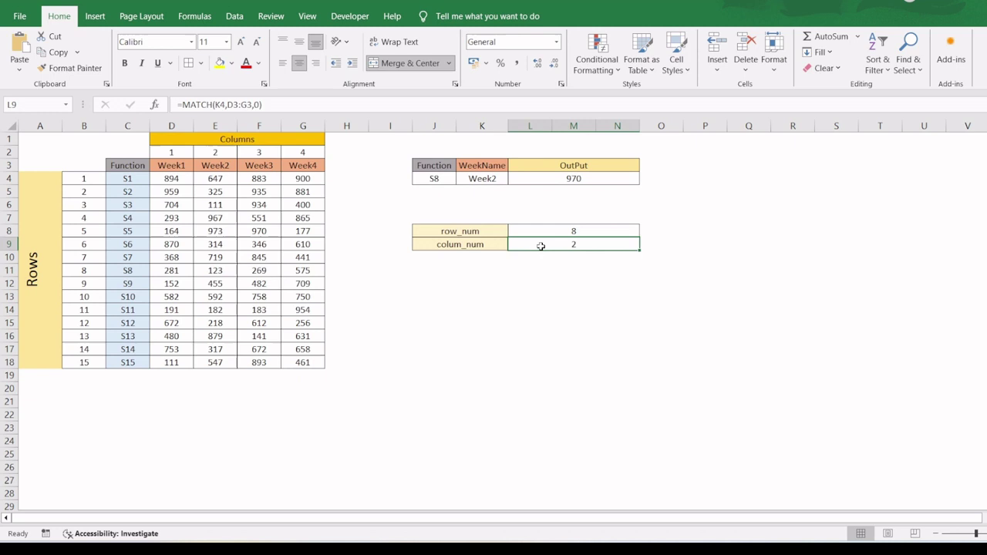
# - Set the lookup selections to Function S9 and WeekName Week1, checking the row_num and colum_num MATCH cells
pyautogui.click(435, 179)
pyautogui.click(462, 179)
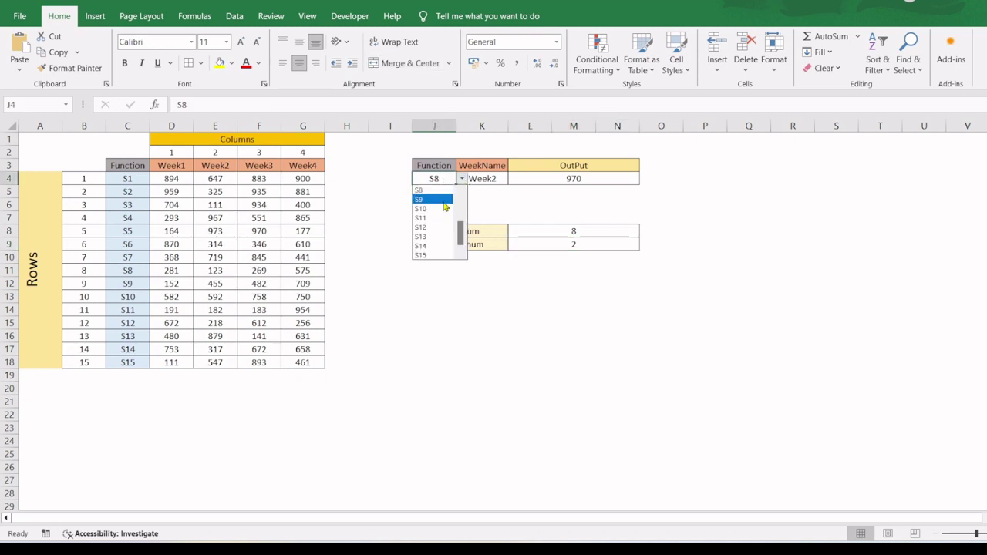
pyautogui.click(444, 202)
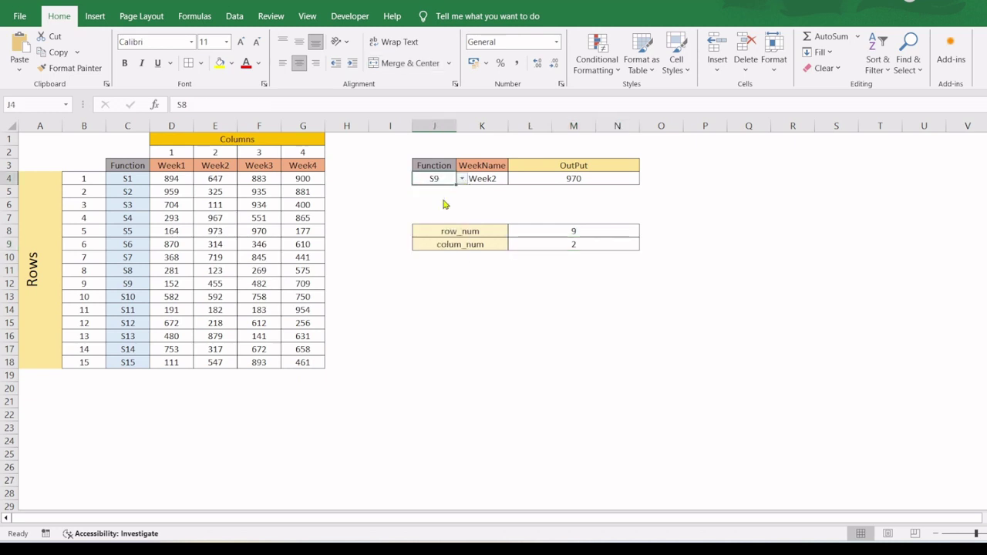
pyautogui.click(595, 234)
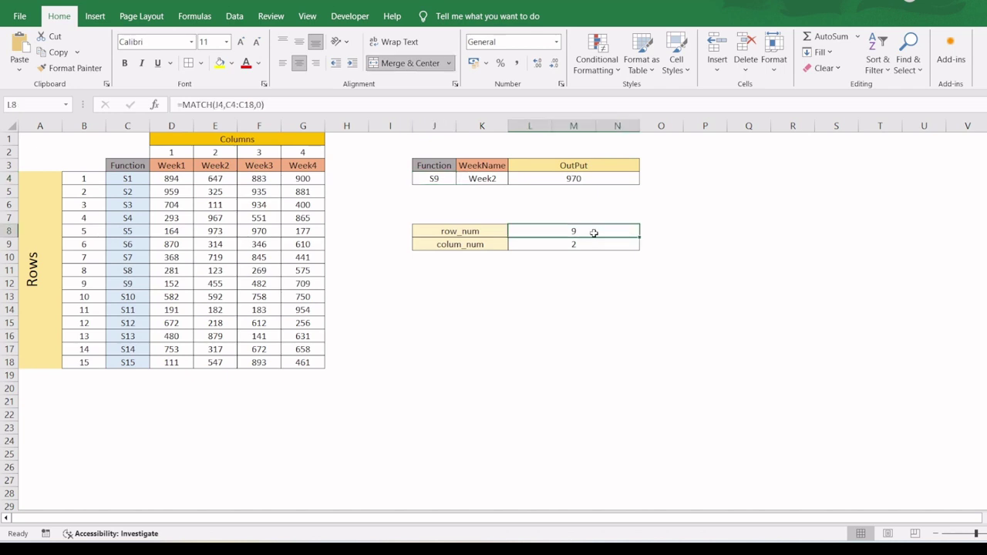
pyautogui.click(497, 180)
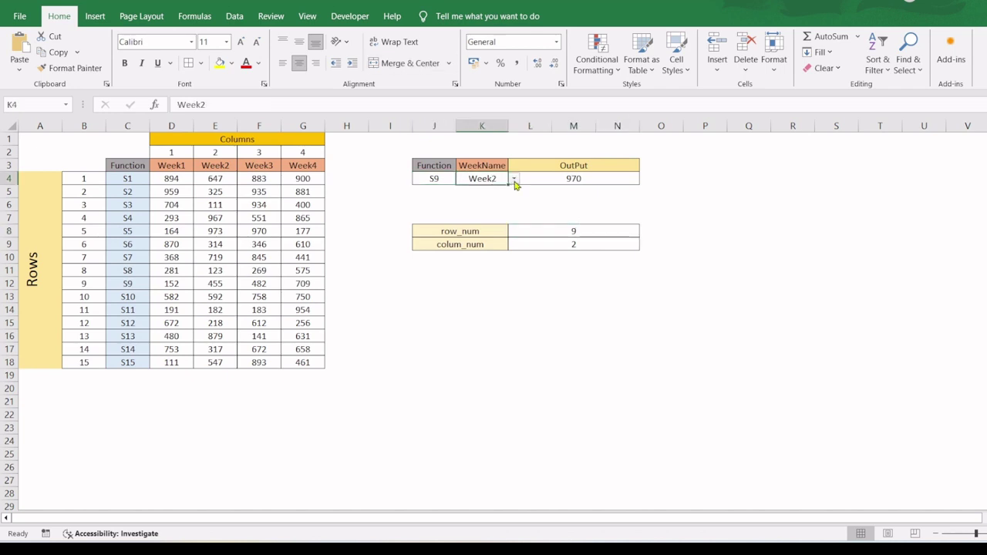
pyautogui.click(514, 179)
pyautogui.click(495, 193)
pyautogui.click(558, 247)
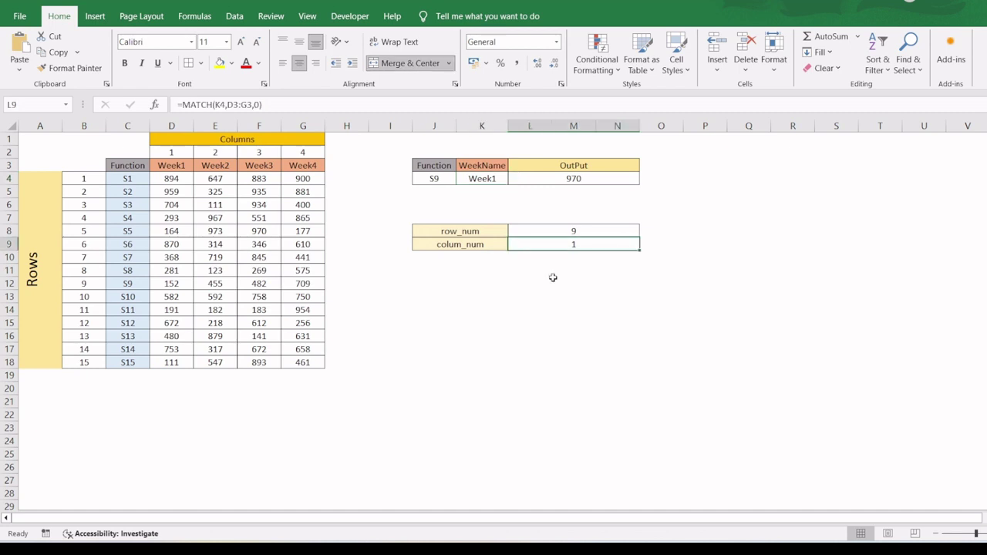
# - Replace the fixed row and column numbers in the OutPut formula with cell references, giving =INDEX(D4:G18,L8,L9)
pyautogui.click(566, 179)
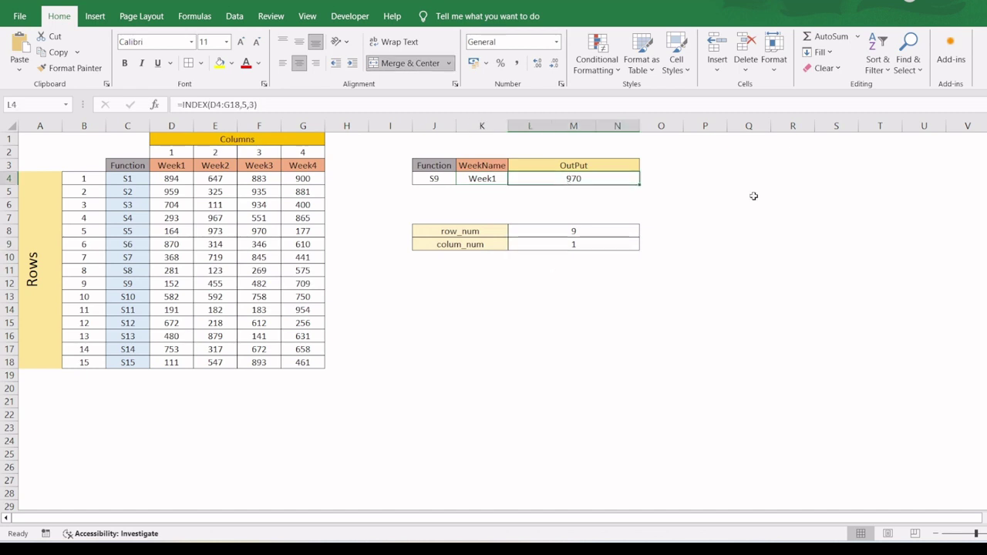
pyautogui.click(246, 104)
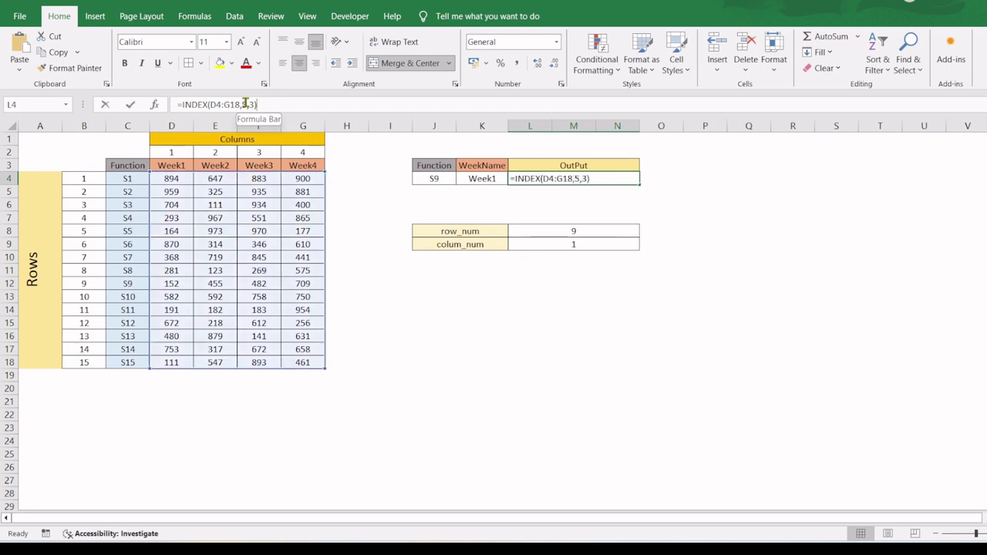
pyautogui.press('BackSpace')
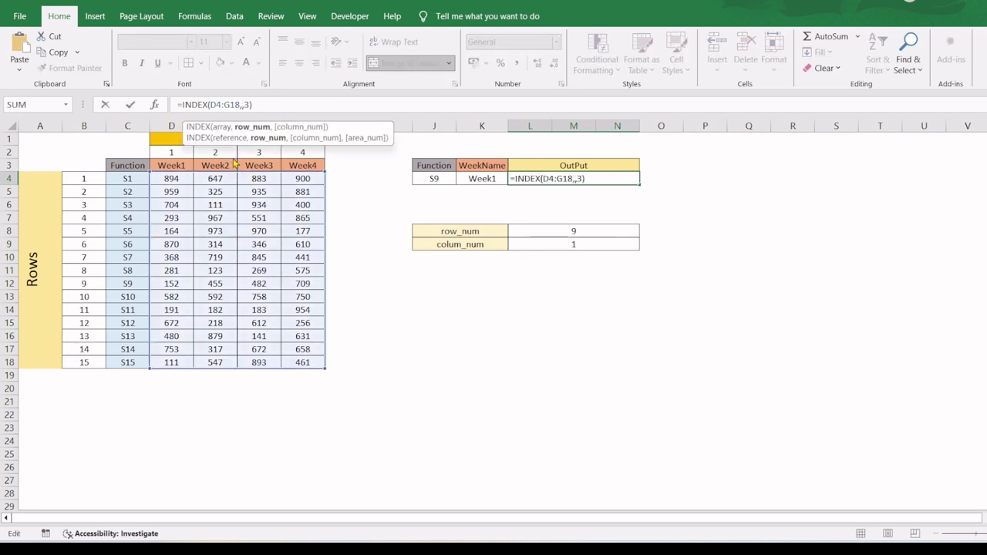
pyautogui.click(557, 233)
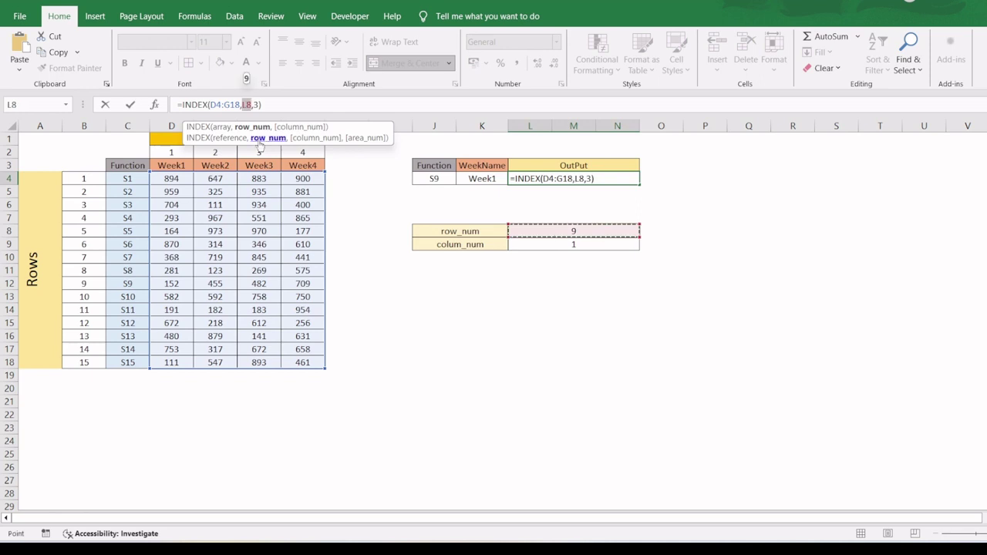
pyautogui.click(256, 104)
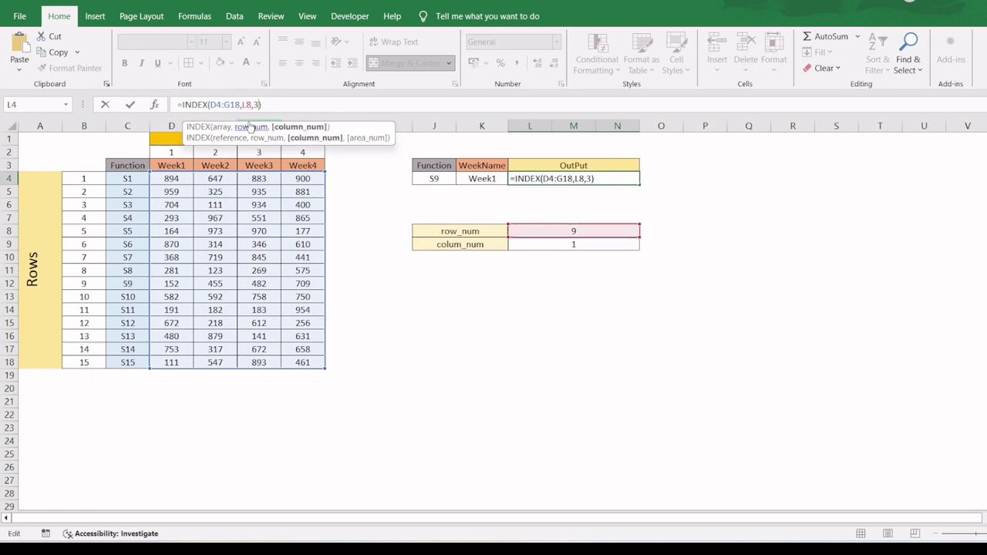
pyautogui.press('BackSpace')
pyautogui.click(596, 244)
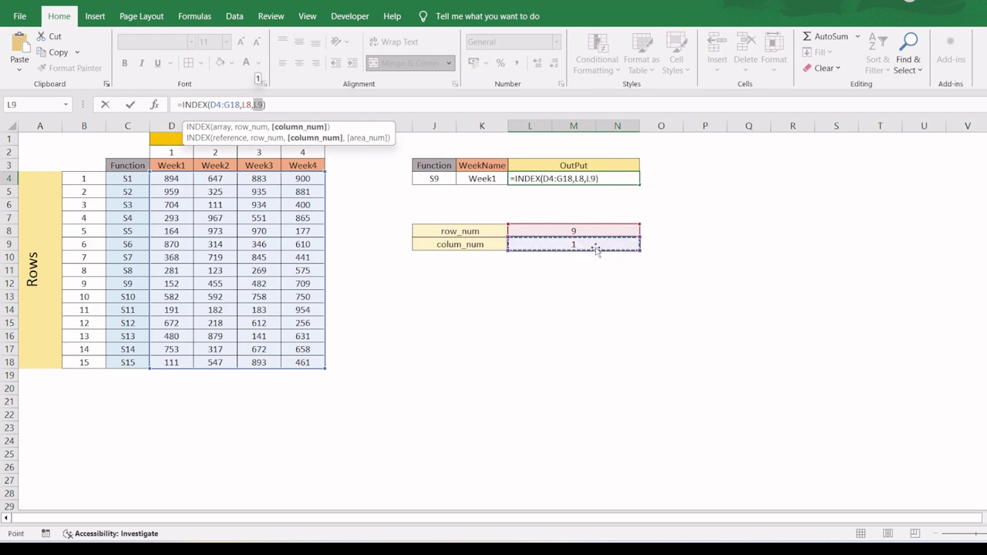
pyautogui.press('Return')
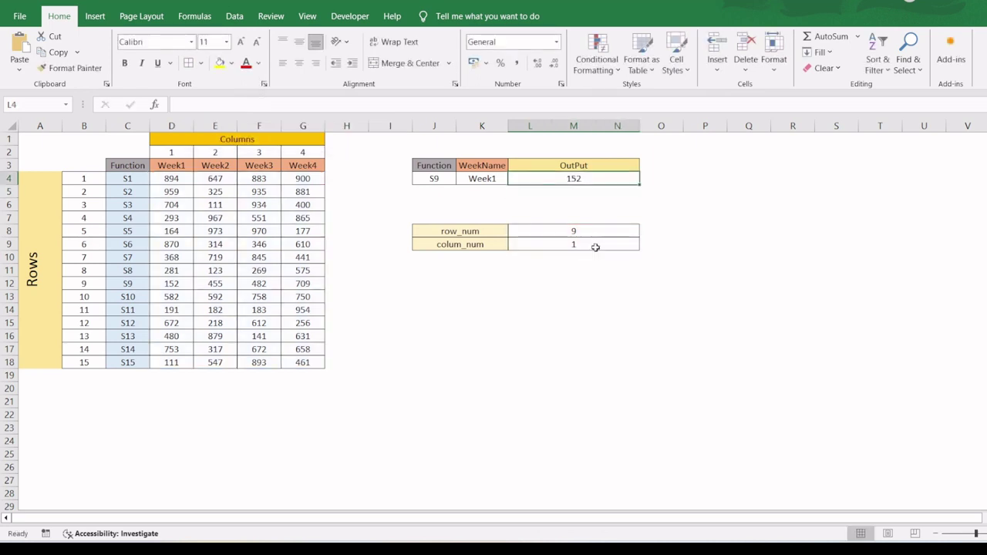
pyautogui.press('Up')
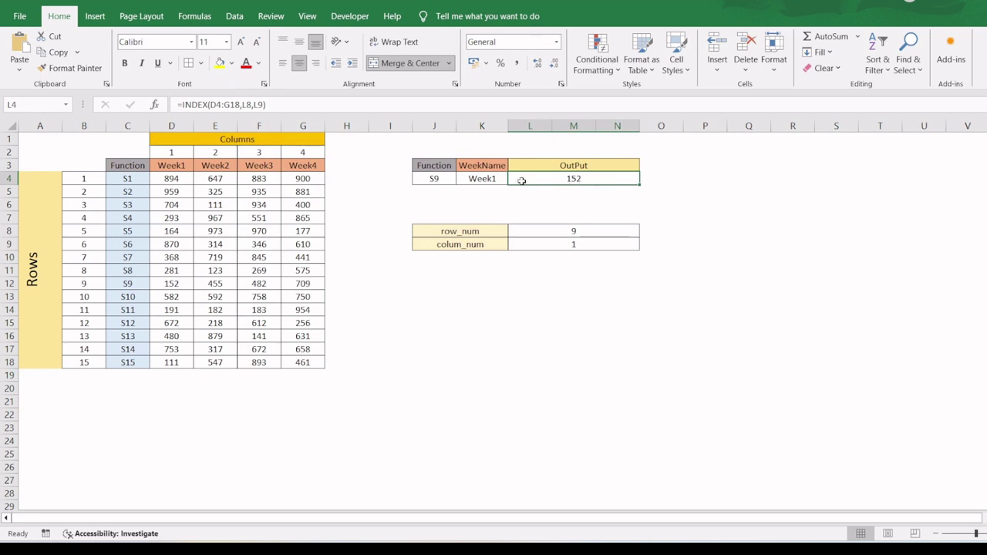
# - Test the OutPut lookup with Function S10, and finish with Function S11 selected
pyautogui.click(442, 182)
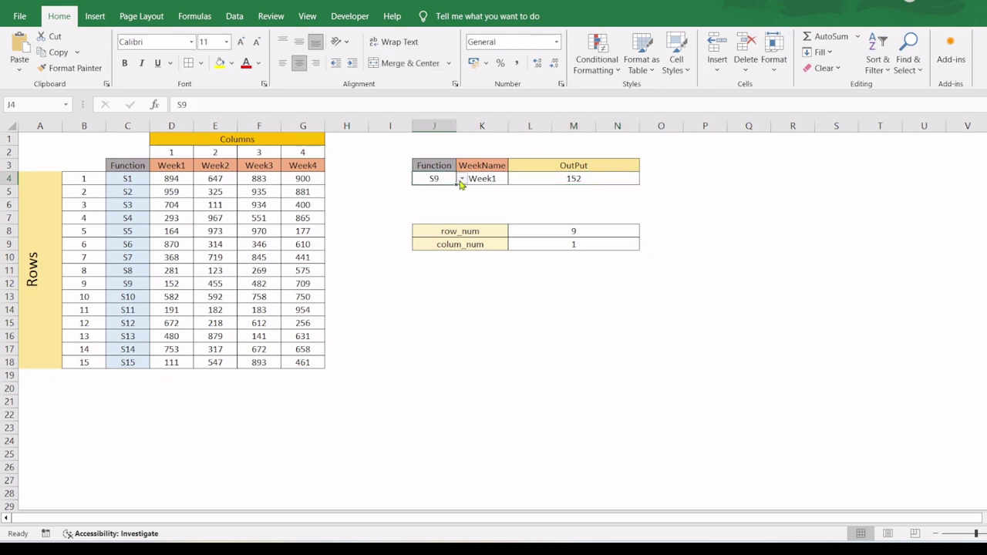
pyautogui.click(460, 181)
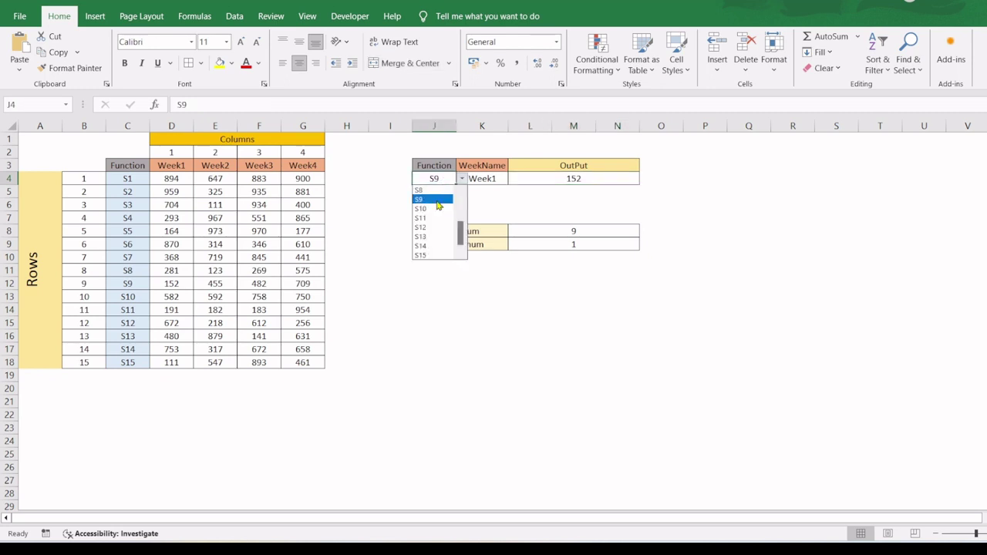
pyautogui.click(436, 209)
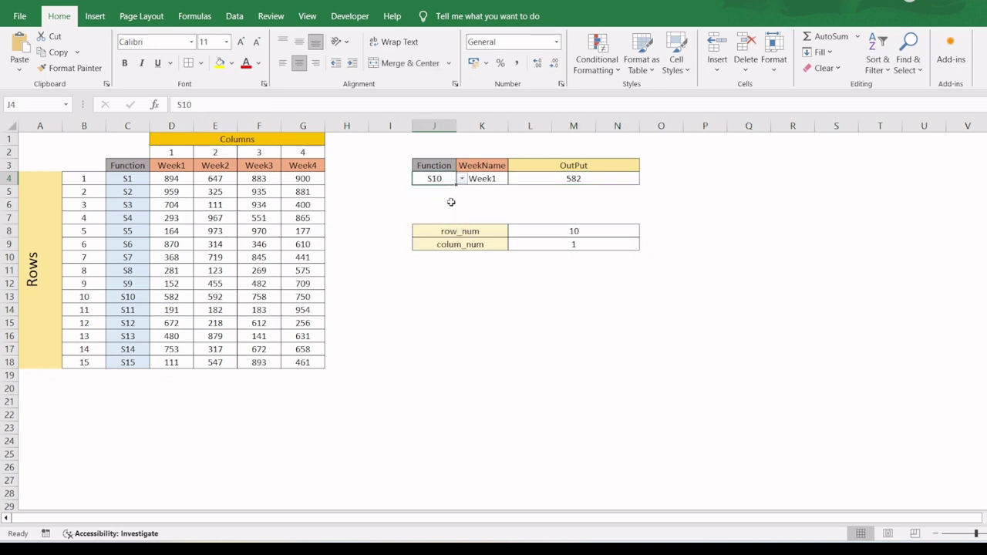
pyautogui.click(568, 179)
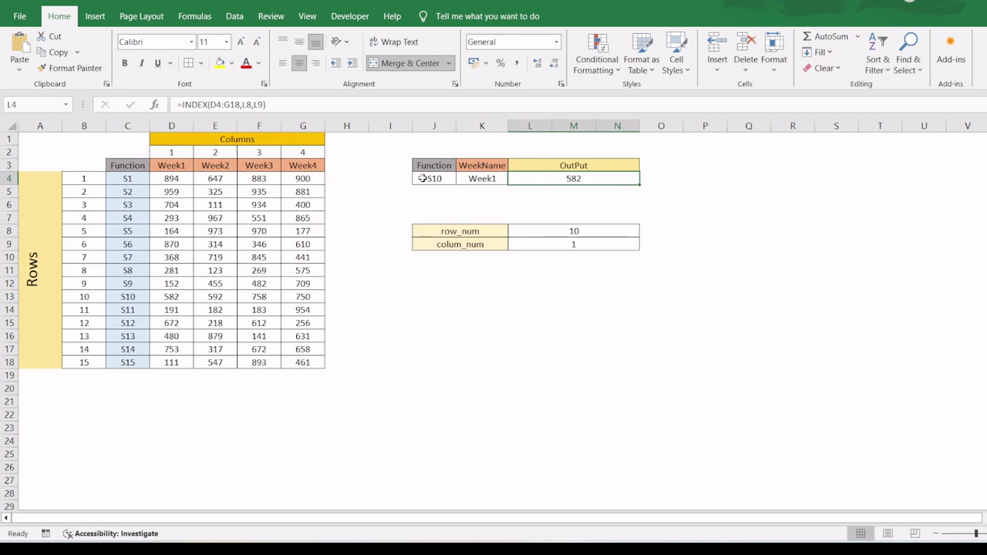
pyautogui.click(422, 178)
pyautogui.click(461, 179)
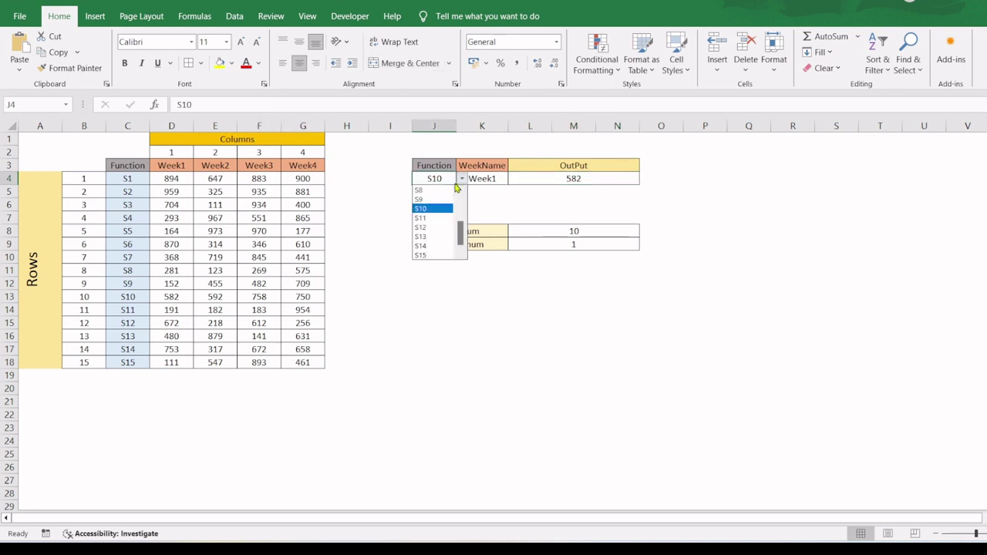
pyautogui.click(437, 219)
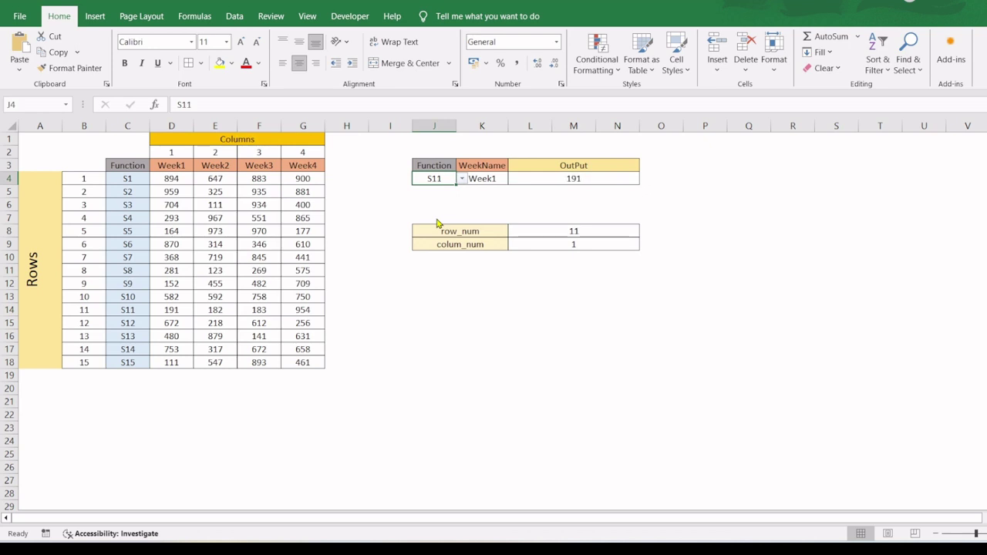
# - Change WeekName to Week2 and review the formulas in the row_num, colum_num and OutPut cells
pyautogui.click(571, 232)
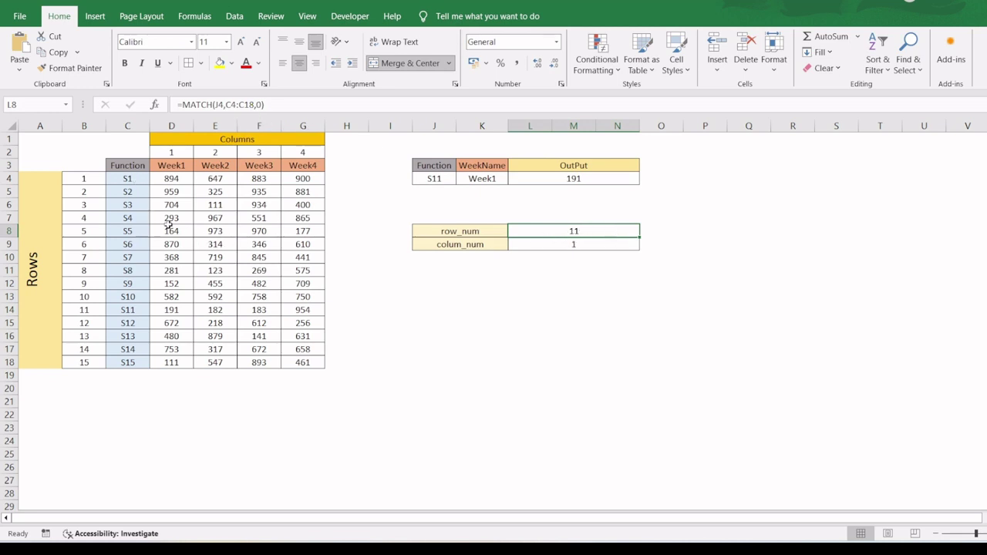
pyautogui.click(558, 247)
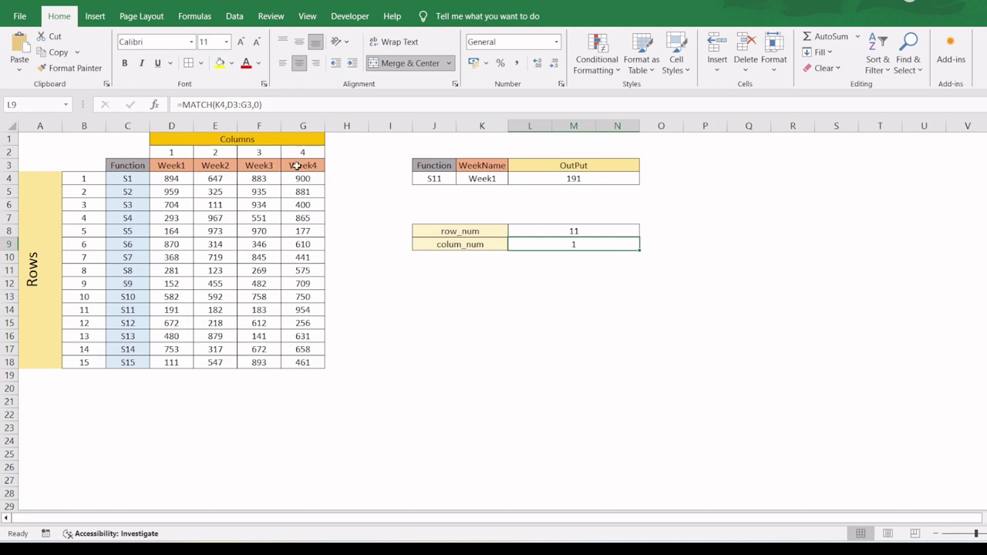
pyautogui.click(497, 181)
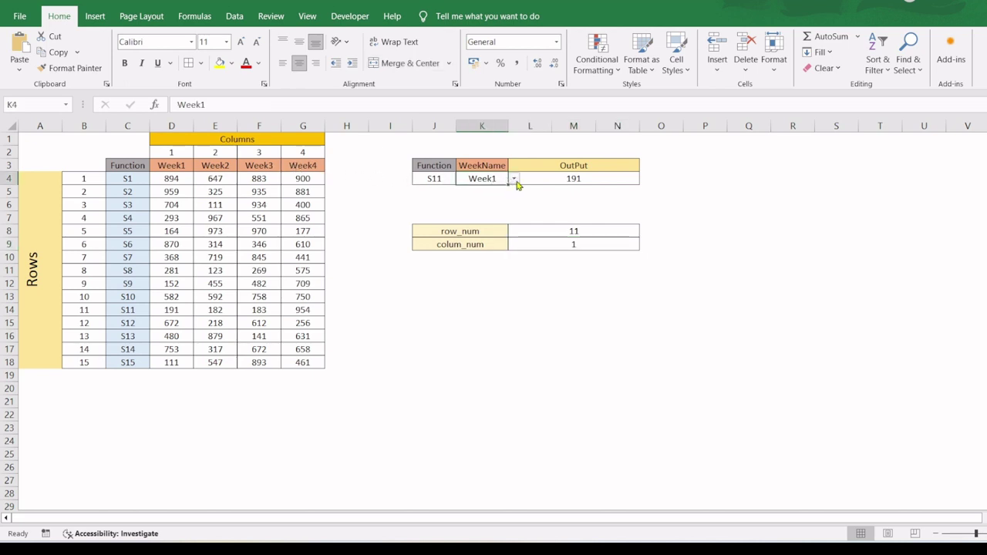
pyautogui.click(514, 179)
pyautogui.click(494, 197)
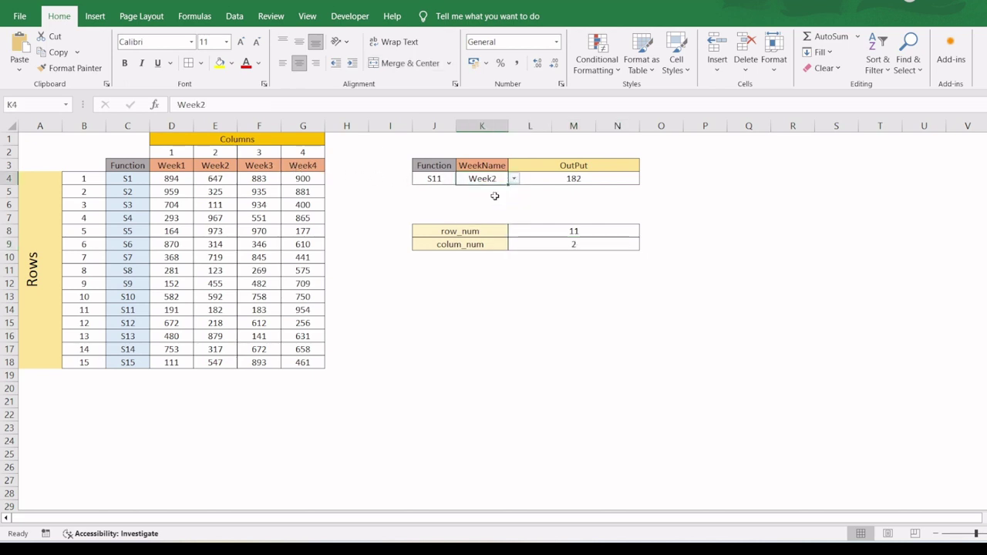
pyautogui.click(573, 245)
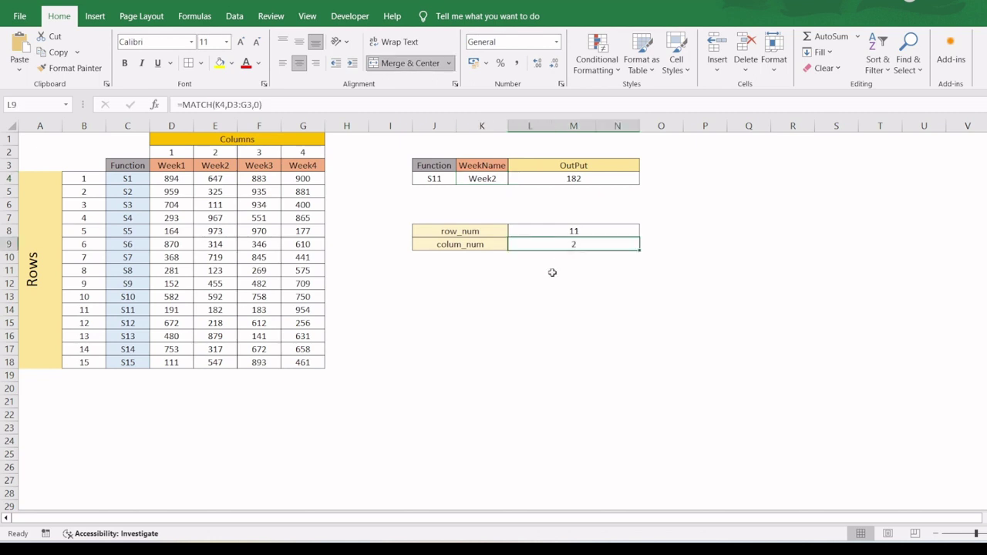
pyautogui.click(565, 179)
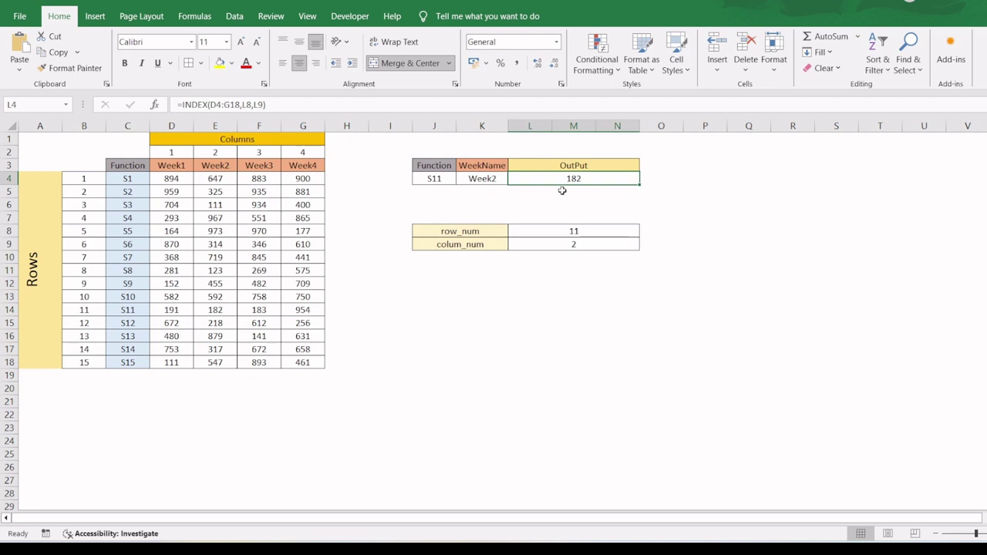
# - Clear the formula from the OutPut cell and review the MATCH formulas in the row_num and colum_num cells
pyautogui.press('Delete')
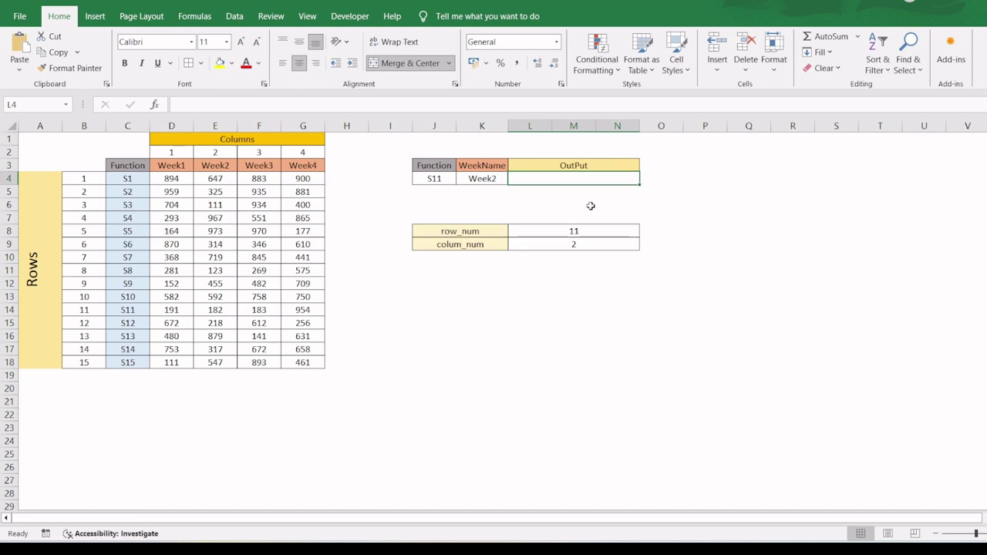
pyautogui.click(584, 232)
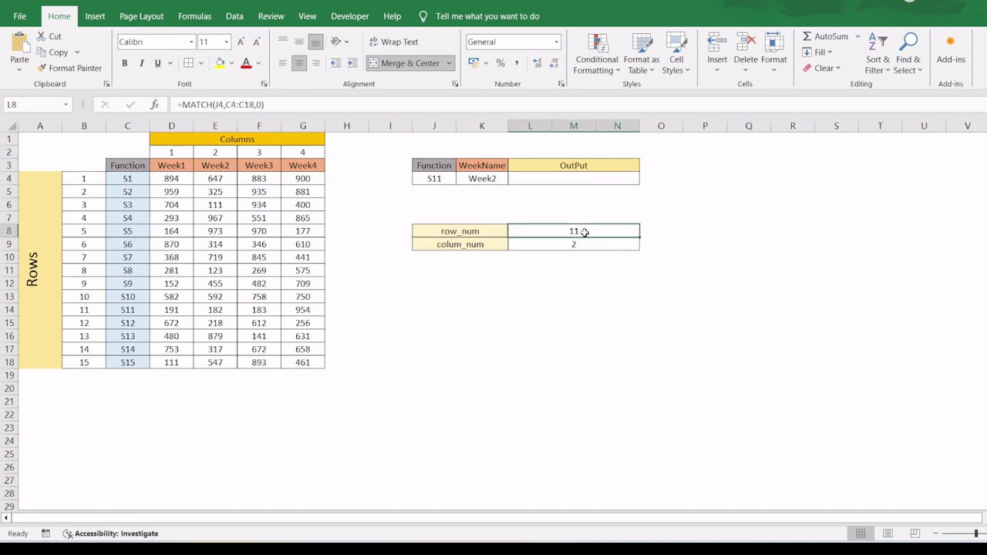
pyautogui.click(585, 245)
pyautogui.click(590, 230)
pyautogui.click(590, 243)
pyautogui.click(591, 229)
pyautogui.click(599, 176)
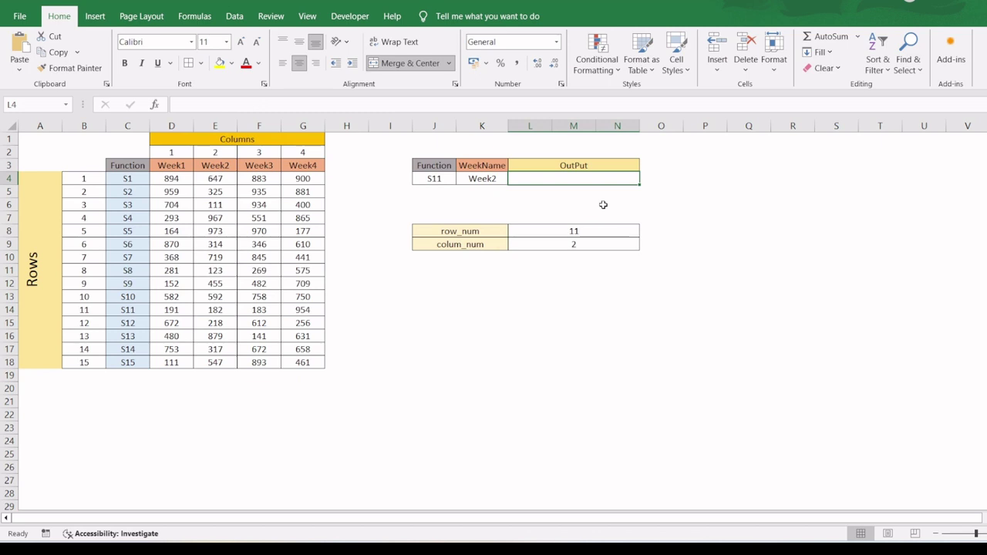
# - Start an INDEX formula in the empty OutPut cell with D4:G18 as its array
pyautogui.write('=INDEX(')
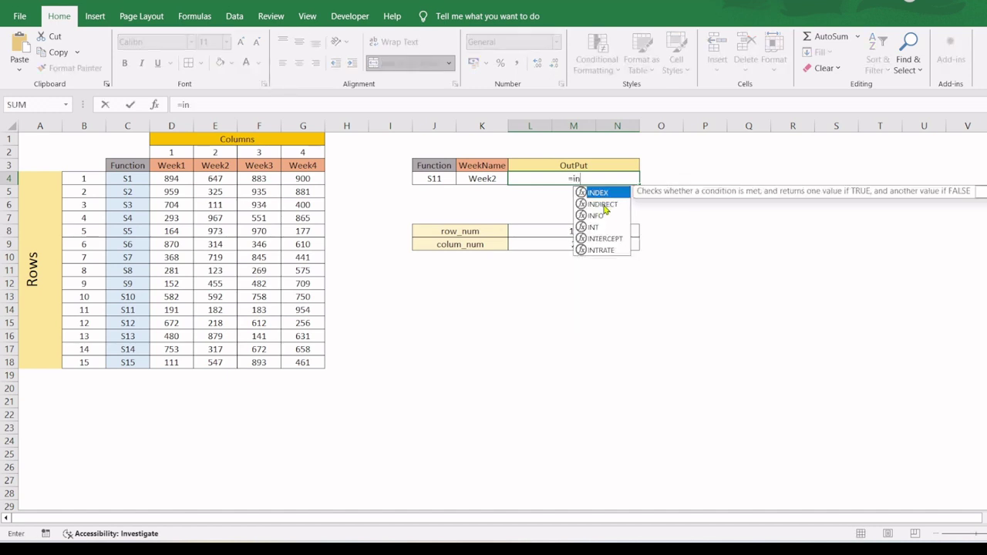
pyautogui.click(154, 179)
pyautogui.moveTo(222, 197); pyautogui.dragTo(300, 368)
pyautogui.write(',')
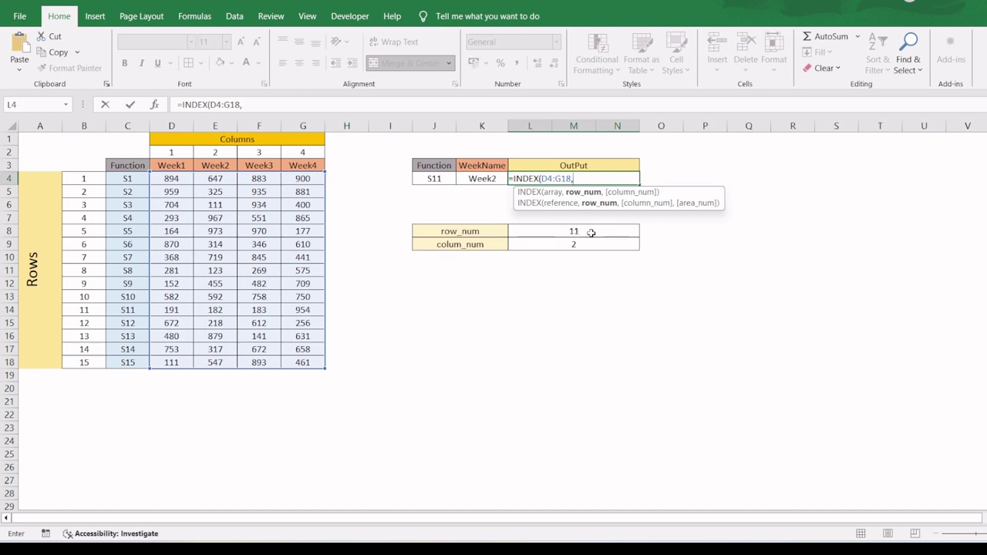
# - Nest MATCH(J4,C4:C18,0) as the row_num argument of the INDEX formula and continue to the column_num argument
pyautogui.write('mat')
pyautogui.press('Tab')
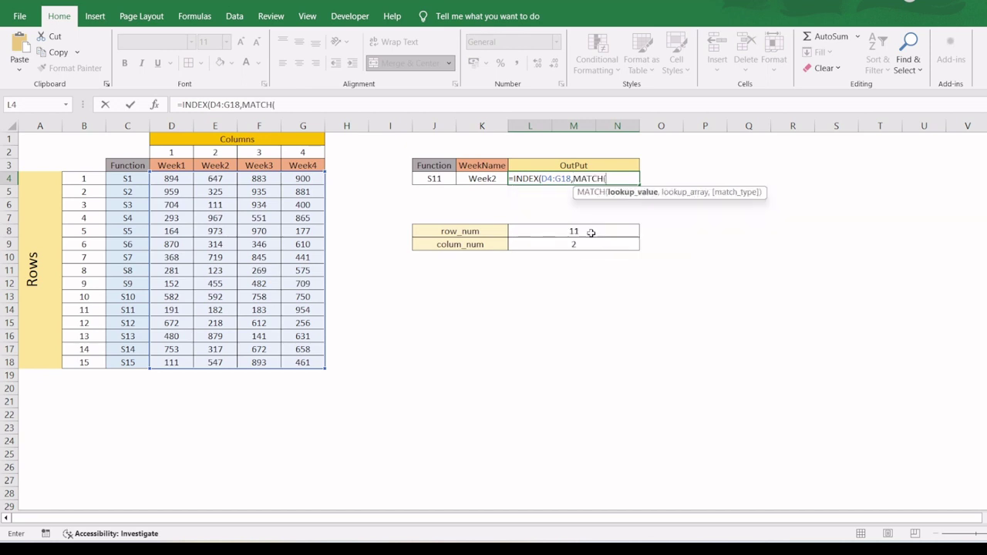
pyautogui.click(435, 179)
pyautogui.write(',')
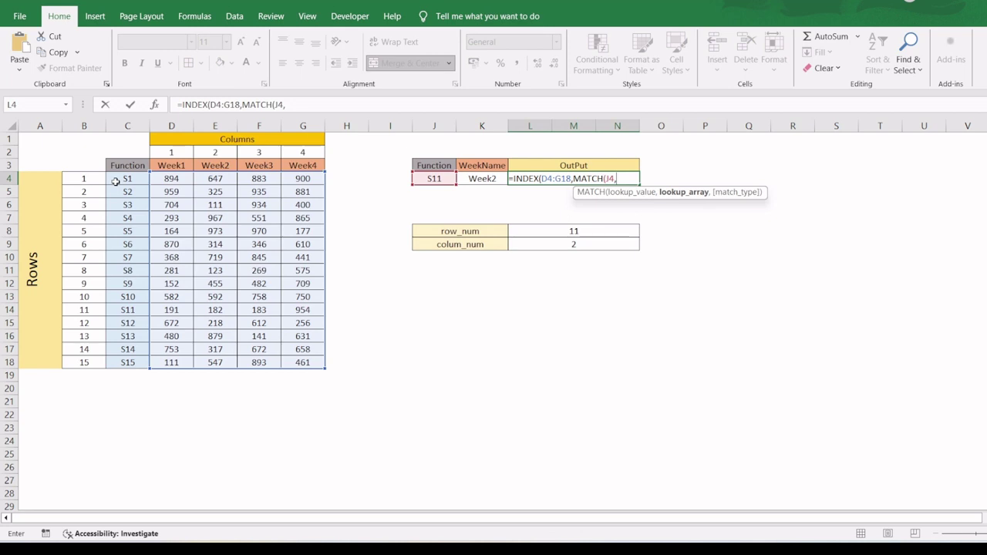
pyautogui.moveTo(115, 179); pyautogui.dragTo(116, 360)
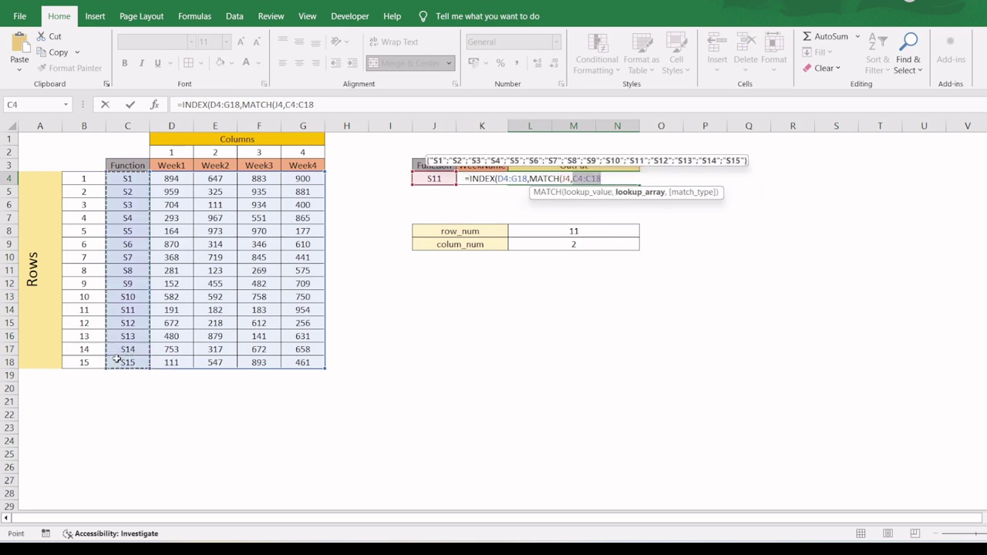
pyautogui.write(',0)')
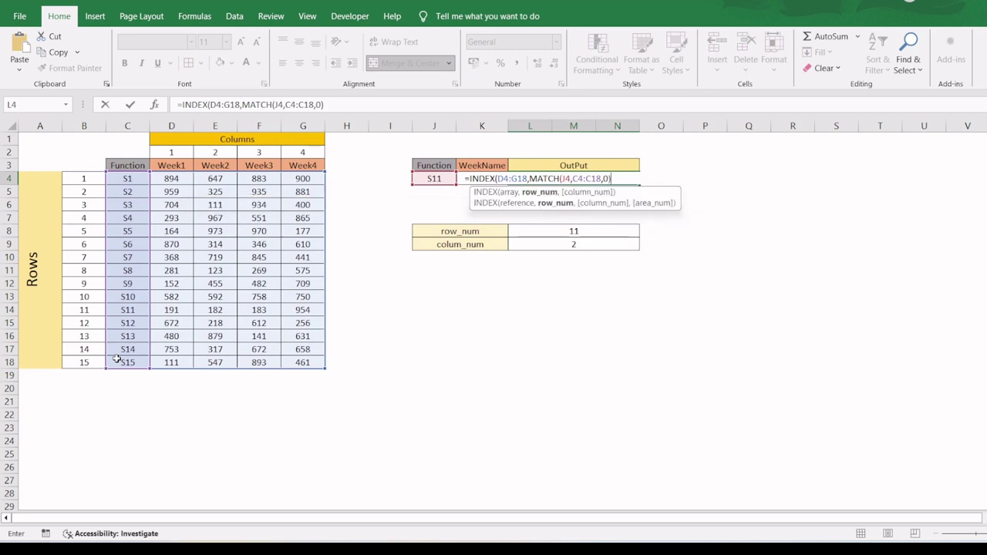
pyautogui.write(',')
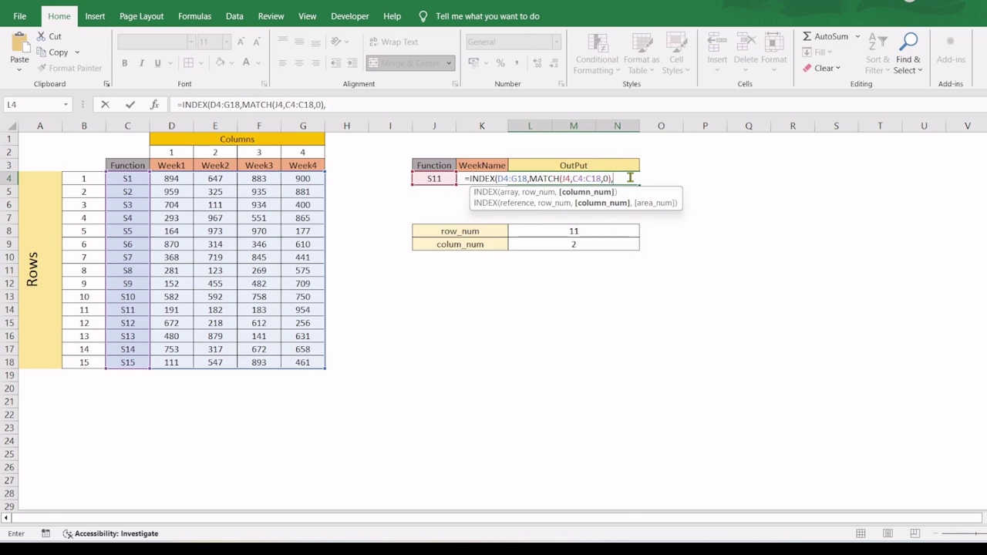
# - Nest MATCH(K4,D3:G3,0) as the column_num argument of the INDEX formula and complete the formula in the OutPut cell
pyautogui.write('ma')
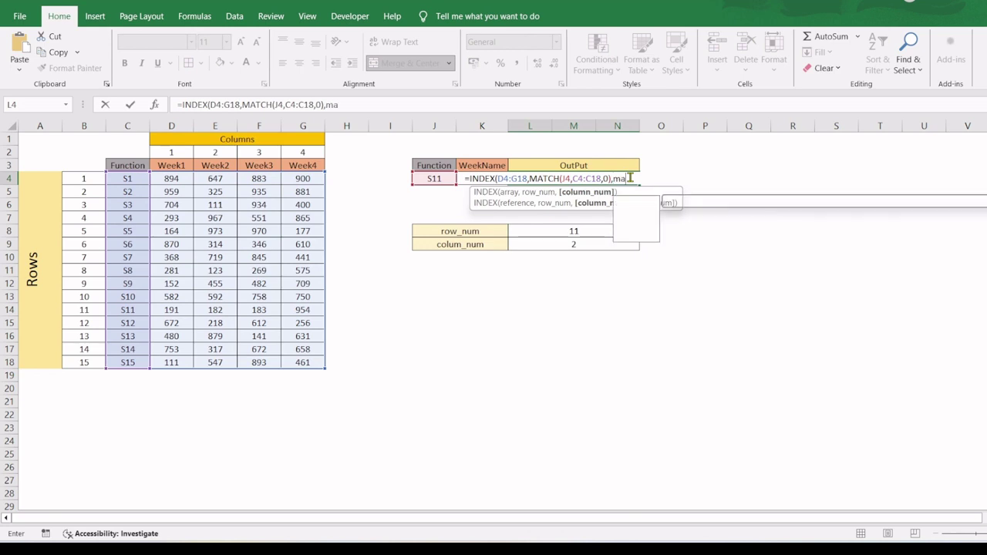
pyautogui.press('Tab')
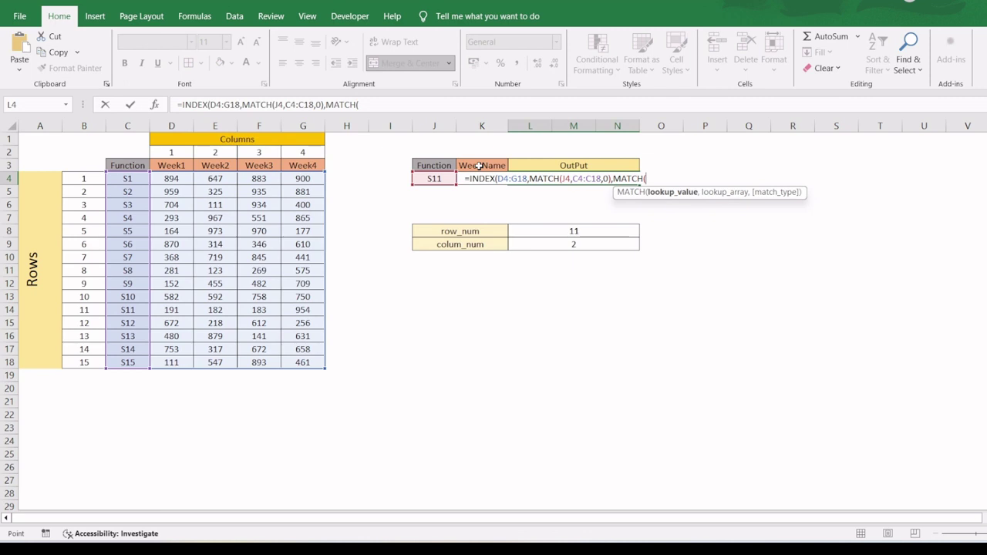
pyautogui.press('Left')
pyautogui.write(',')
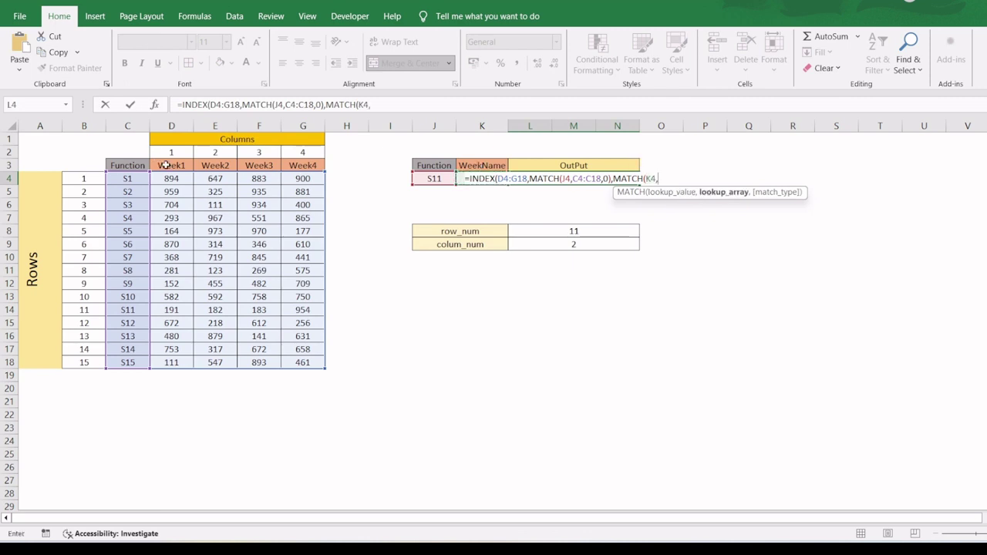
pyautogui.moveTo(165, 165); pyautogui.dragTo(301, 165)
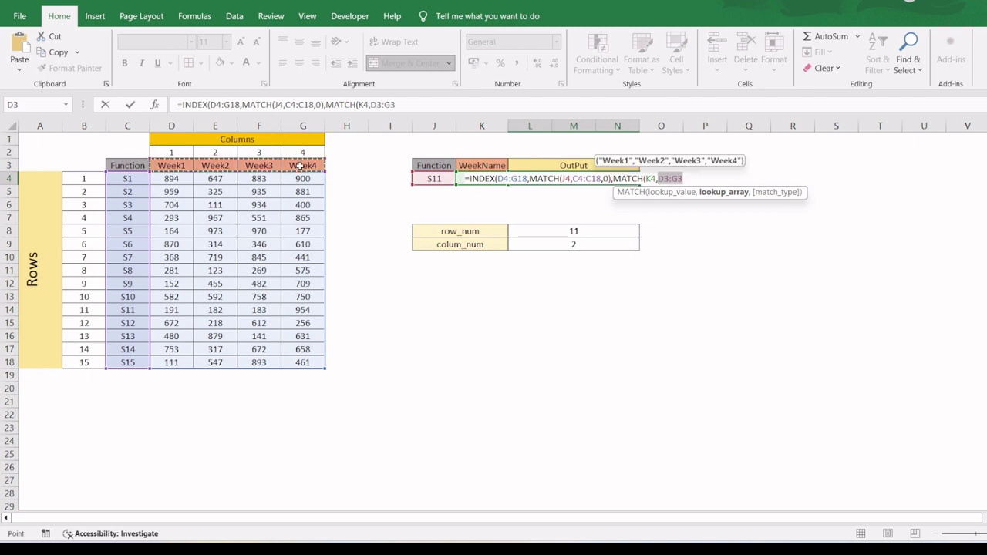
pyautogui.write(',0)')
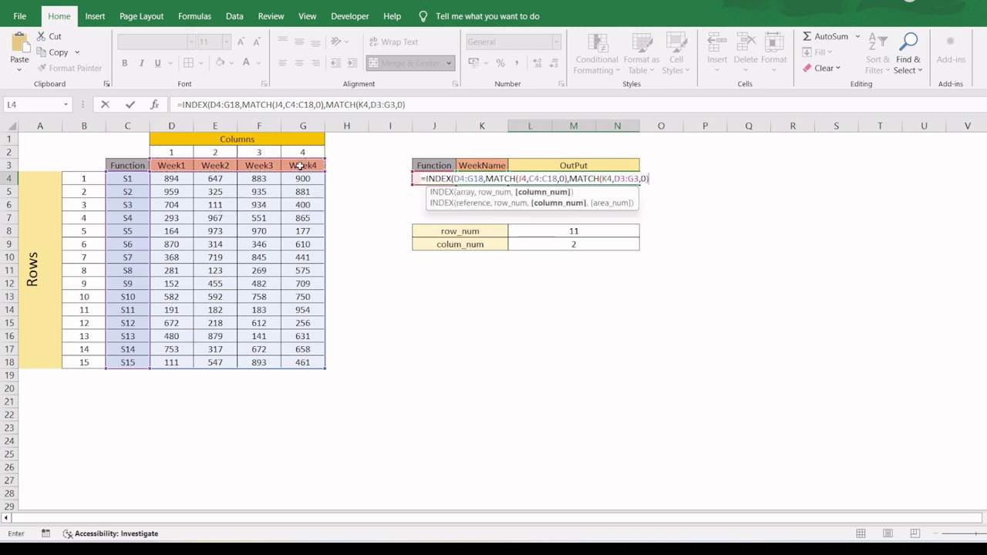
pyautogui.write(')')
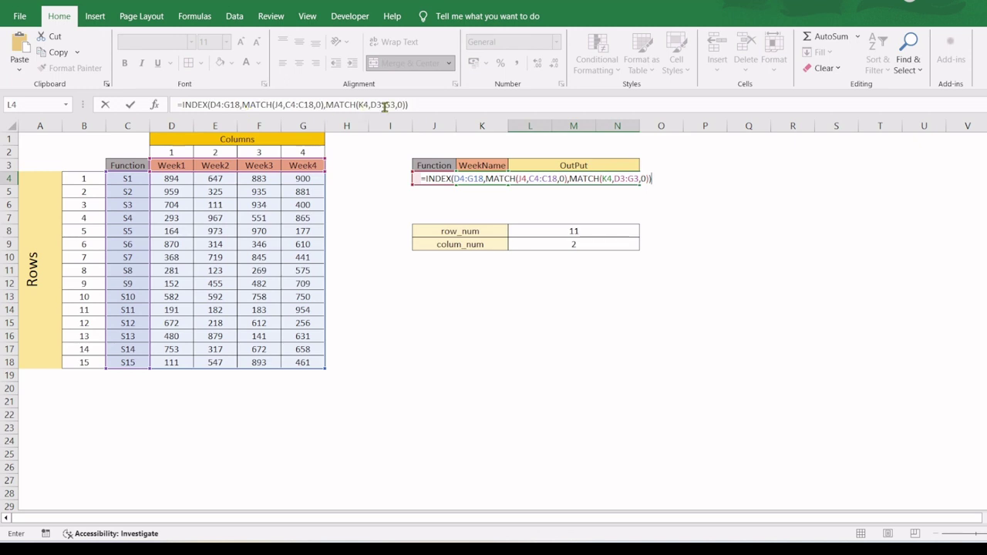
pyautogui.press('Return')
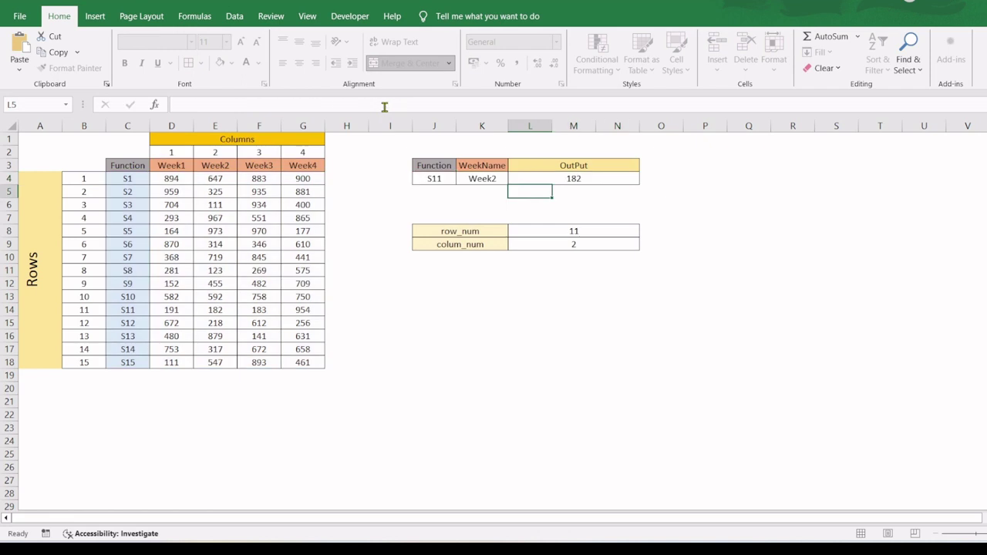
# - Test the lookup by changing Function to S13 and WeekName to Week3, and check the OutPut cell
pyautogui.press('Up')
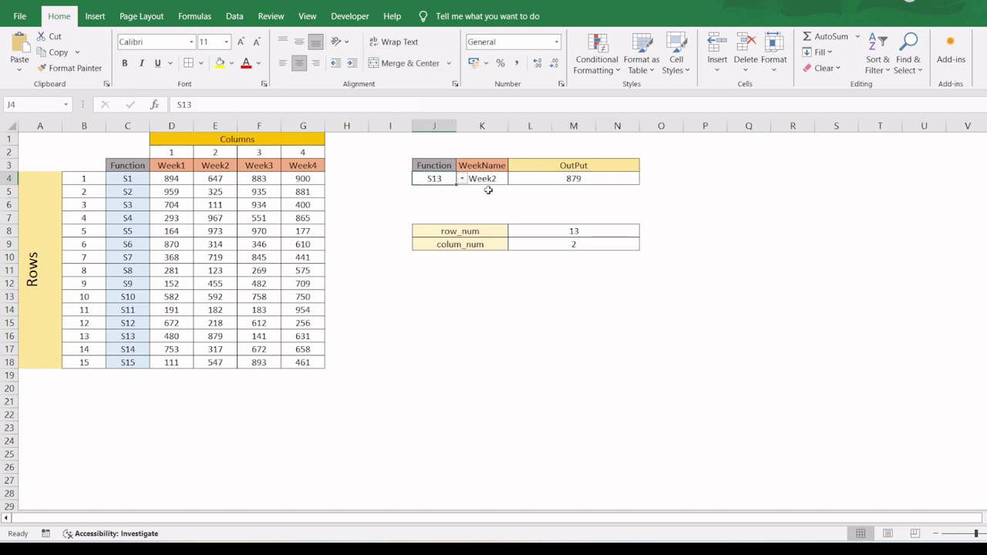
pyautogui.click(501, 180)
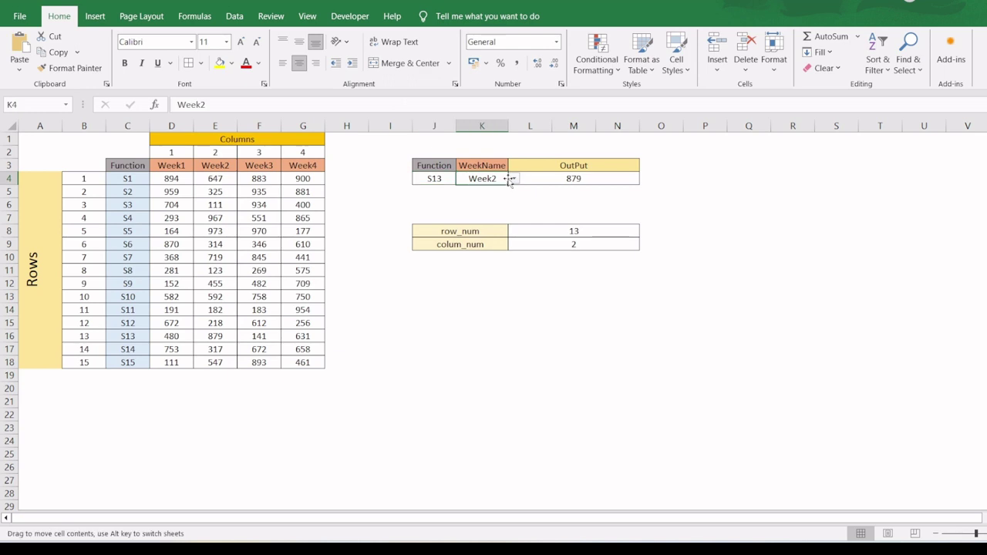
pyautogui.click(511, 178)
pyautogui.click(493, 210)
pyautogui.click(599, 179)
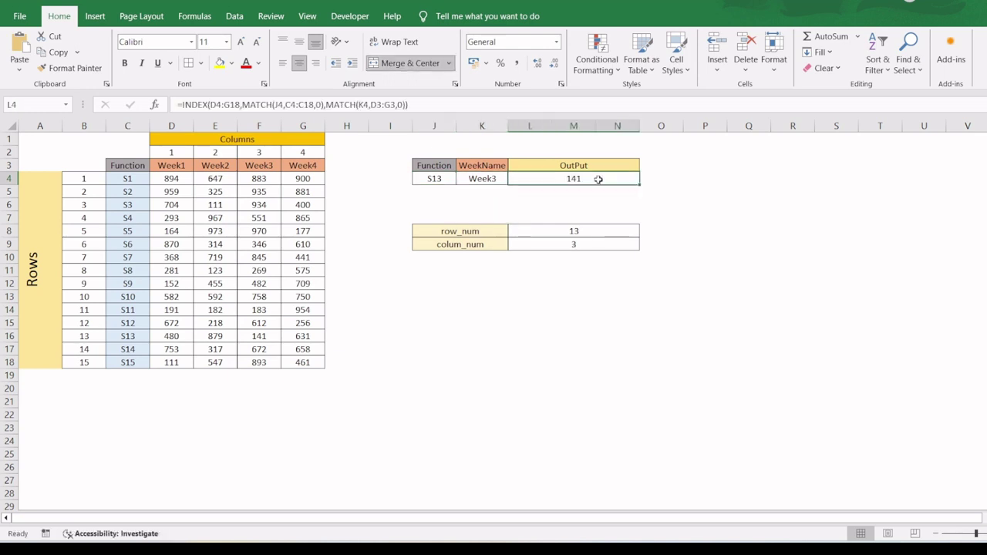